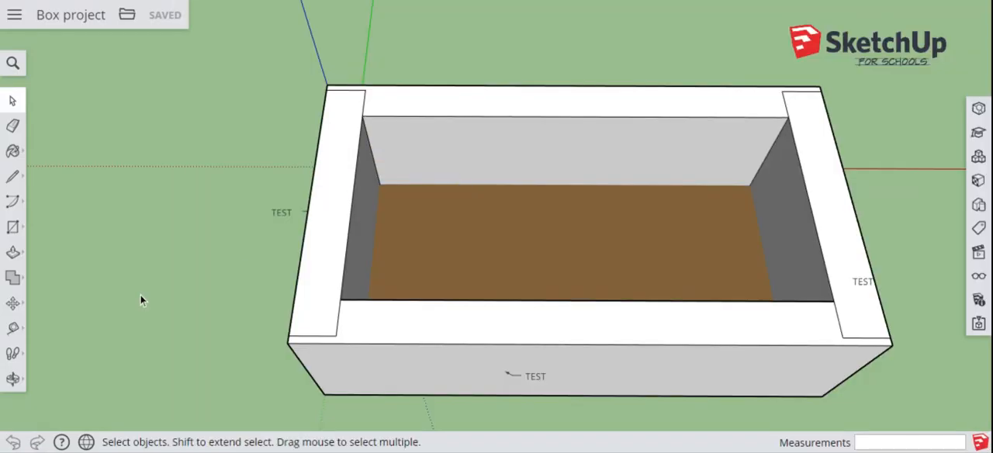
# Step: Search the 3D Warehouse for "hinge" and place the grey two-hole hinge on the front wall's outer top edge, near the nearest corner
pyautogui.click(12, 380)
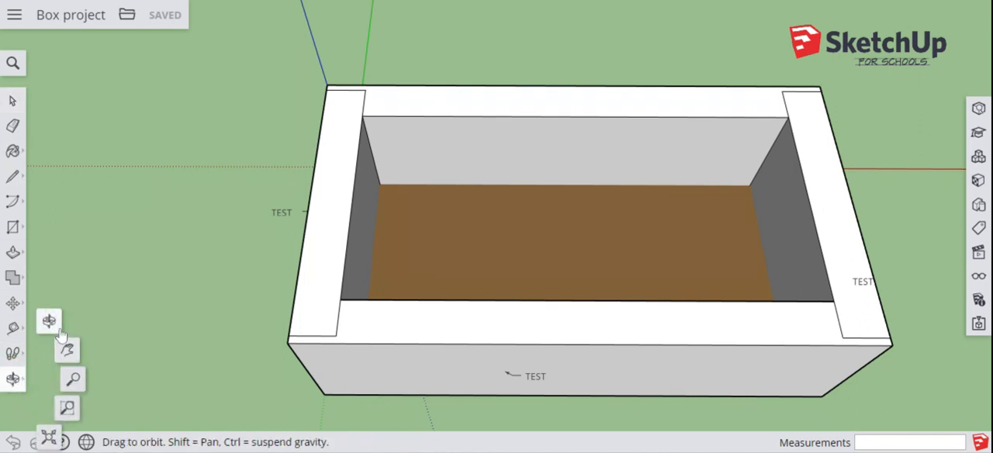
pyautogui.click(68, 353)
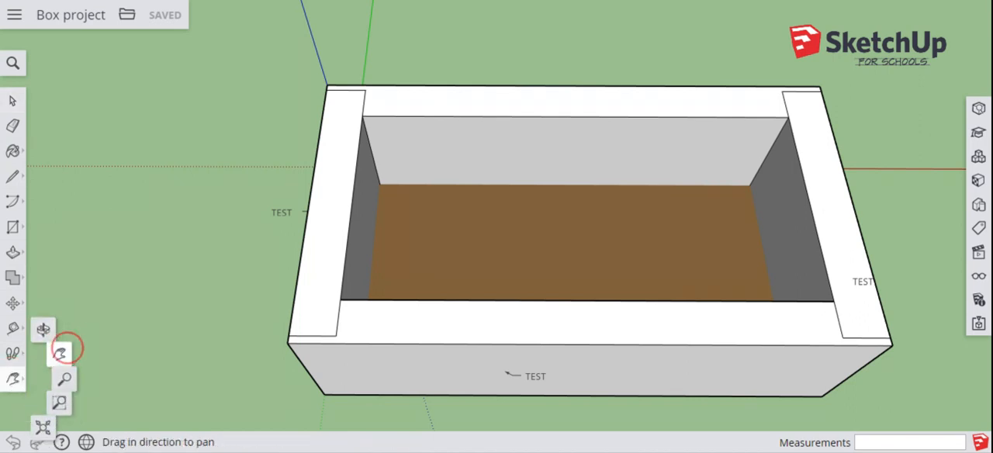
pyautogui.moveTo(530, 297); pyautogui.dragTo(429, 287)
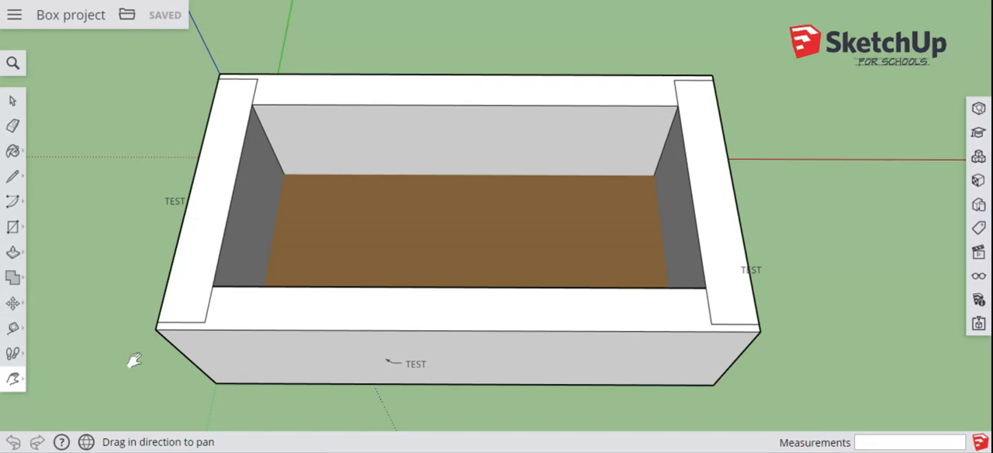
pyautogui.scroll(-1, 130, 353)
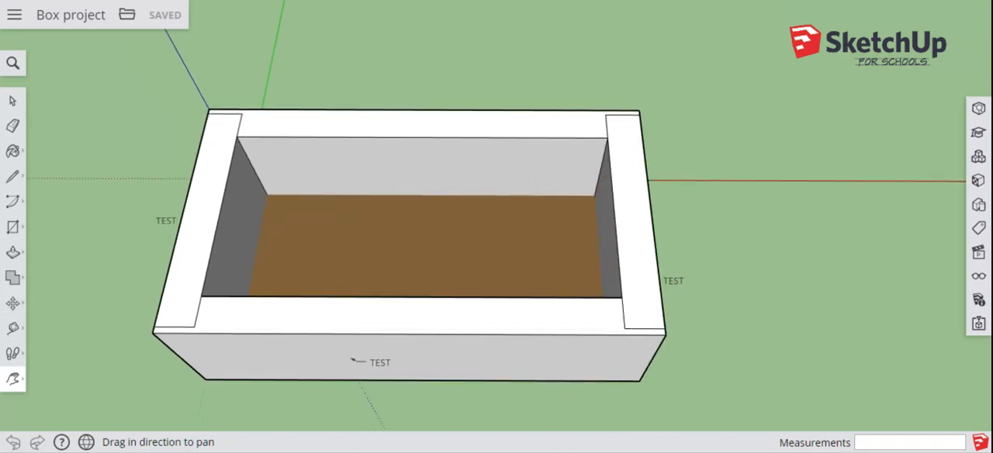
pyautogui.scroll(4, 130, 353)
pyautogui.scroll(1, 130, 353)
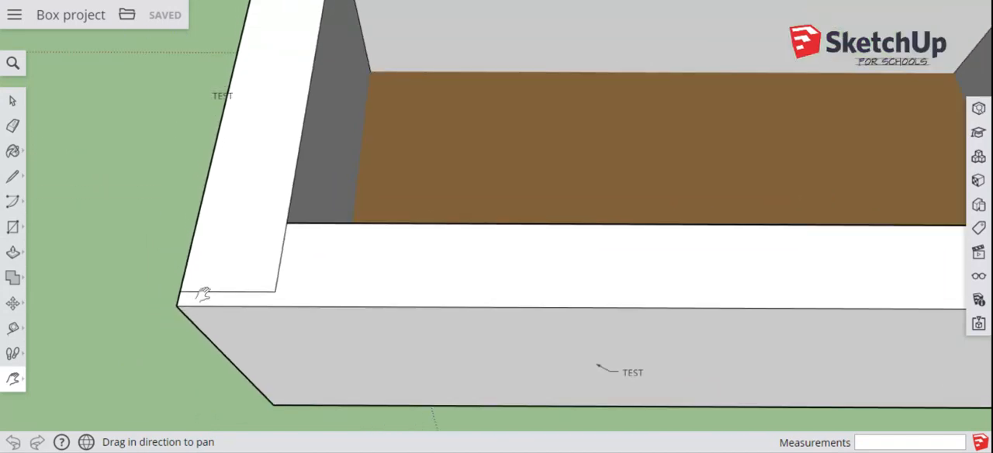
pyautogui.moveTo(366, 194); pyautogui.dragTo(308, 204)
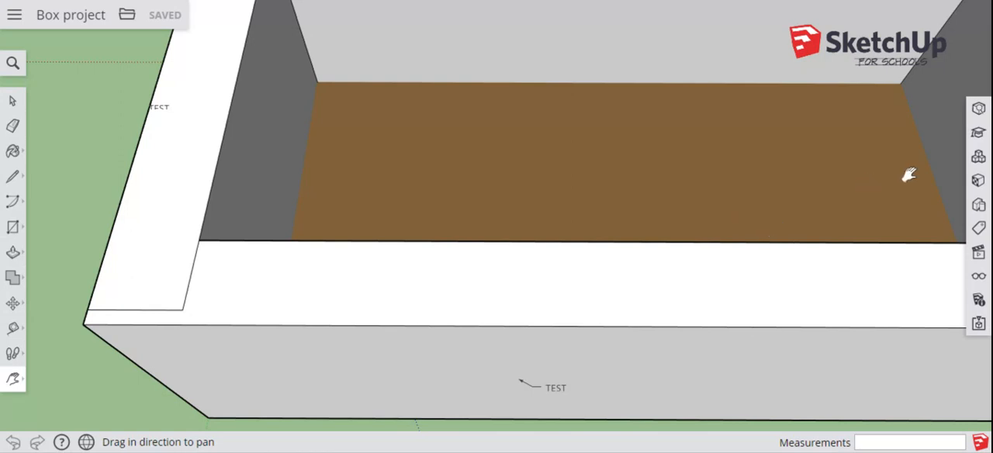
pyautogui.click(978, 157)
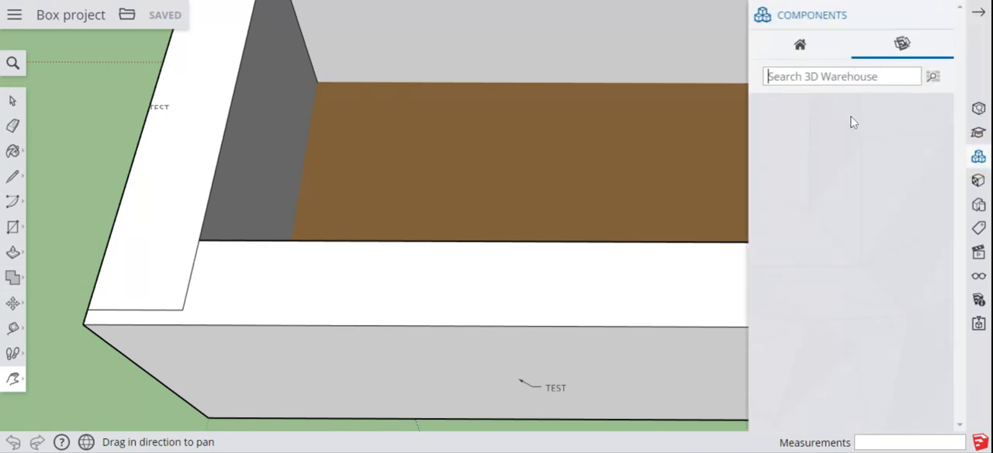
pyautogui.write('h')
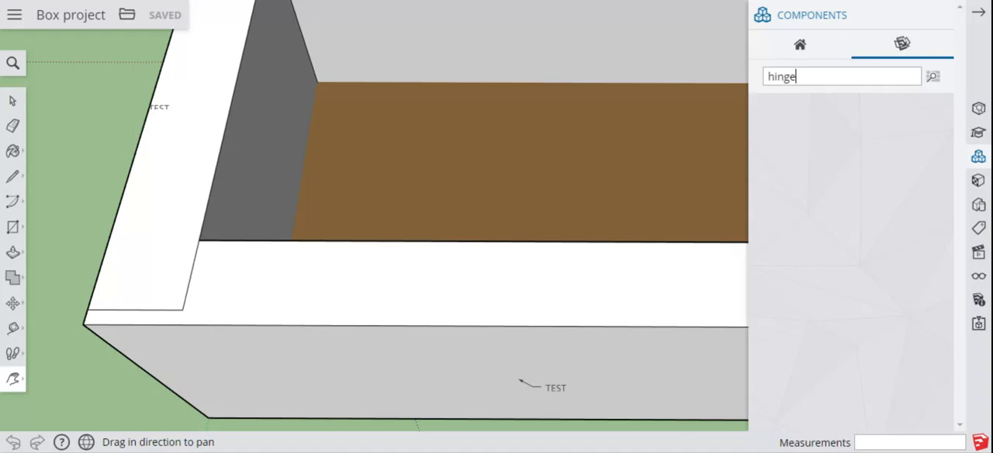
pyautogui.write('inge')
pyautogui.press('Return')
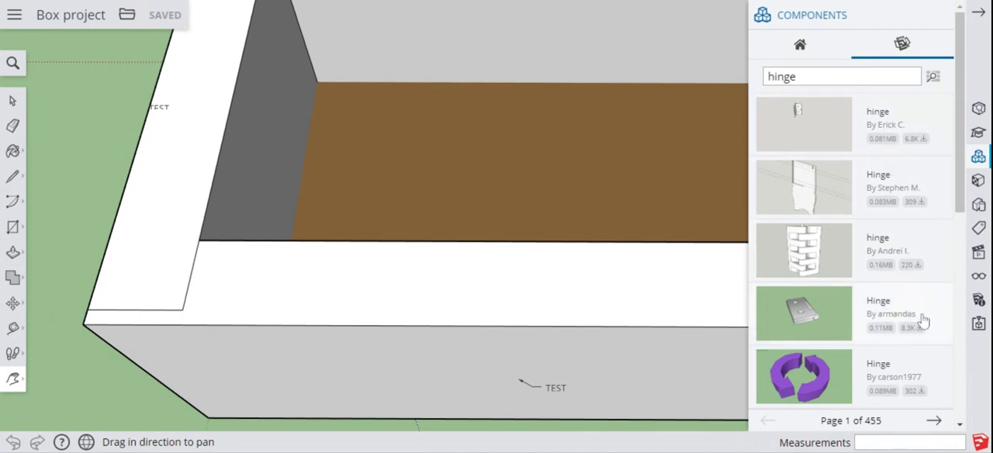
pyautogui.click(812, 316)
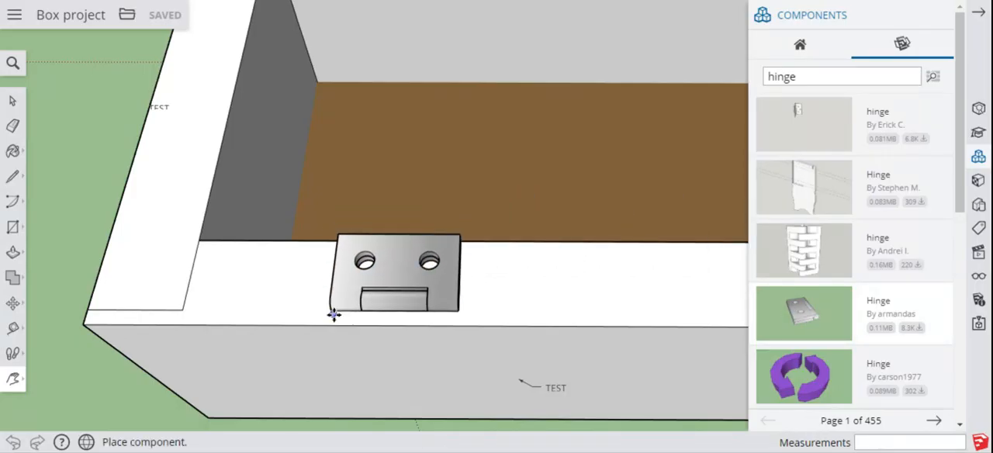
pyautogui.click(336, 324)
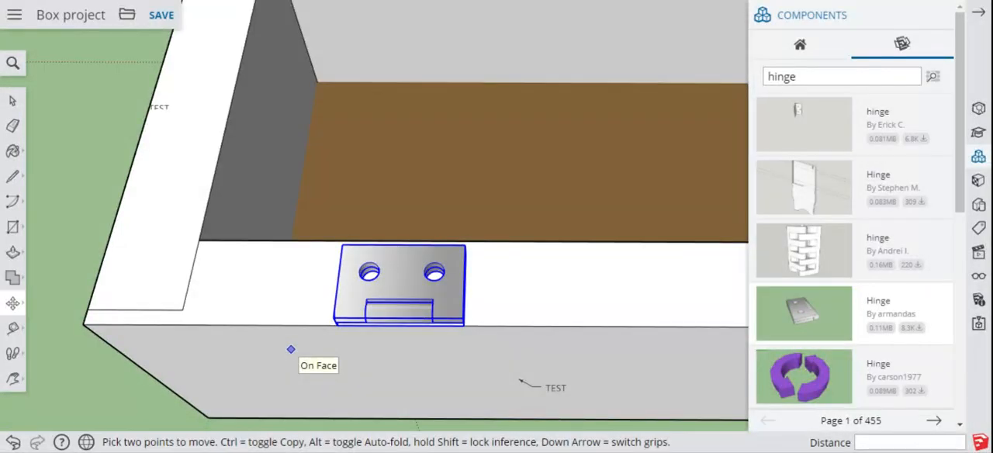
# Step: Measure the placed hinge's long back edge and its thickness at the rear corner
pyautogui.click(12, 380)
pyautogui.click(49, 381)
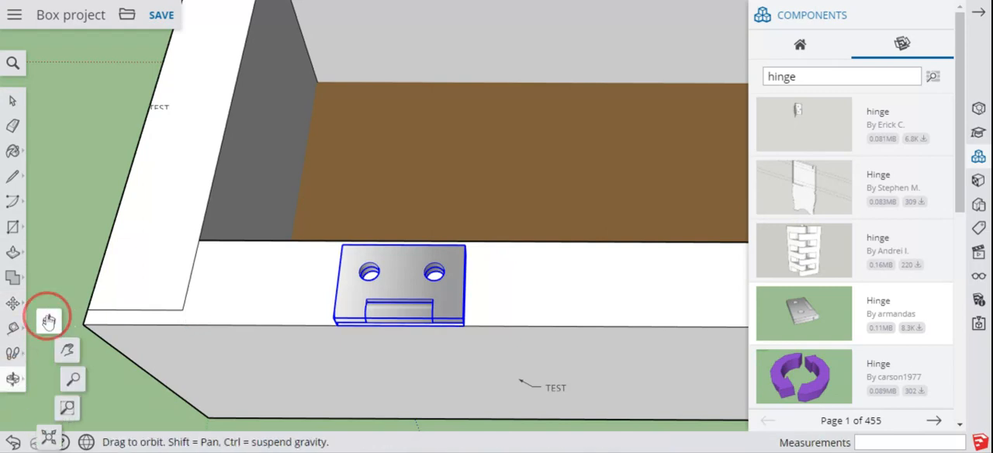
pyautogui.moveTo(333, 327); pyautogui.dragTo(415, 235)
pyautogui.scroll(-2, 415, 235)
pyautogui.scroll(5, 415, 235)
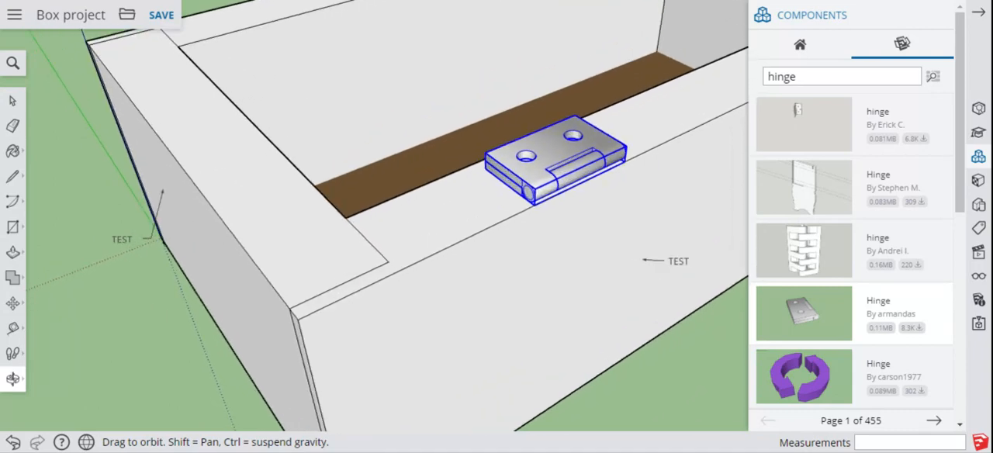
pyautogui.moveTo(505, 204); pyautogui.dragTo(306, 275)
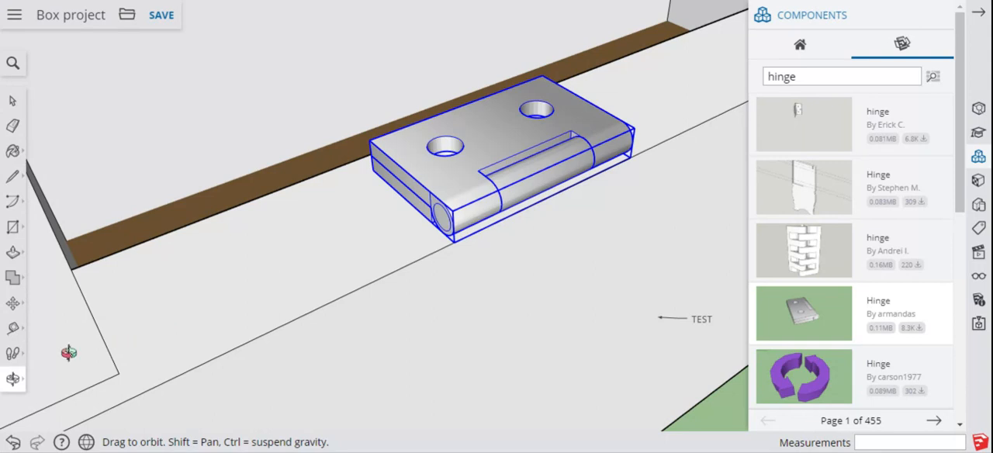
pyautogui.click(14, 331)
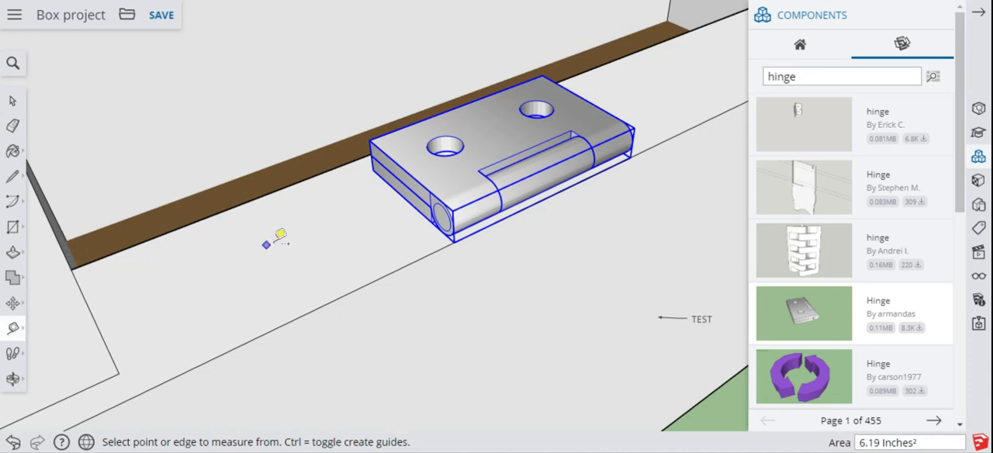
pyautogui.click(368, 140)
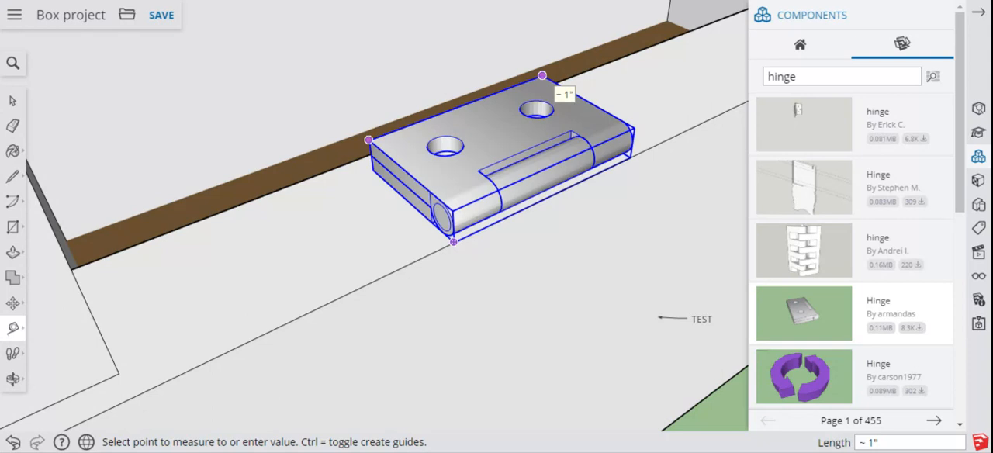
pyautogui.click(542, 75)
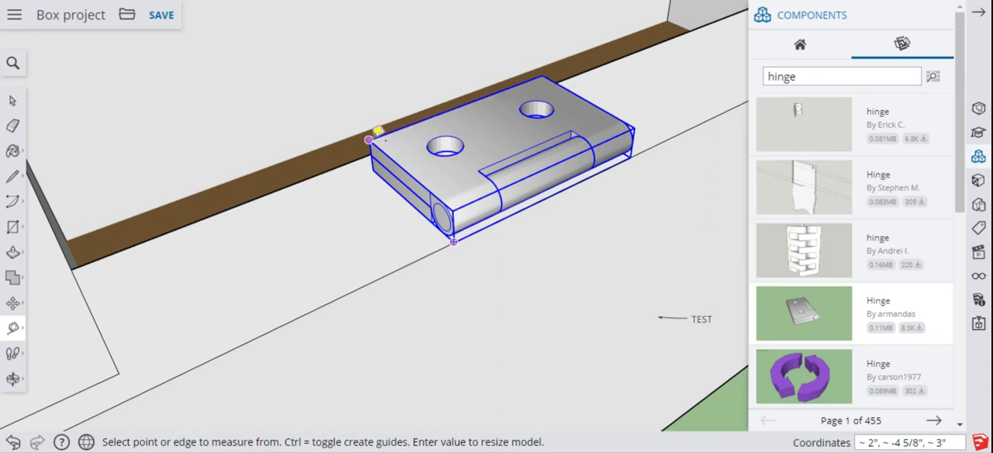
pyautogui.click(370, 140)
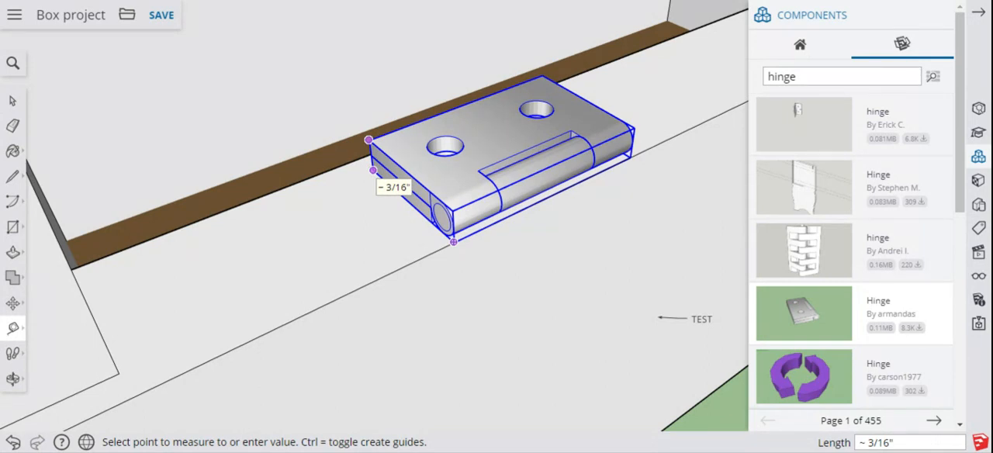
pyautogui.press('Escape')
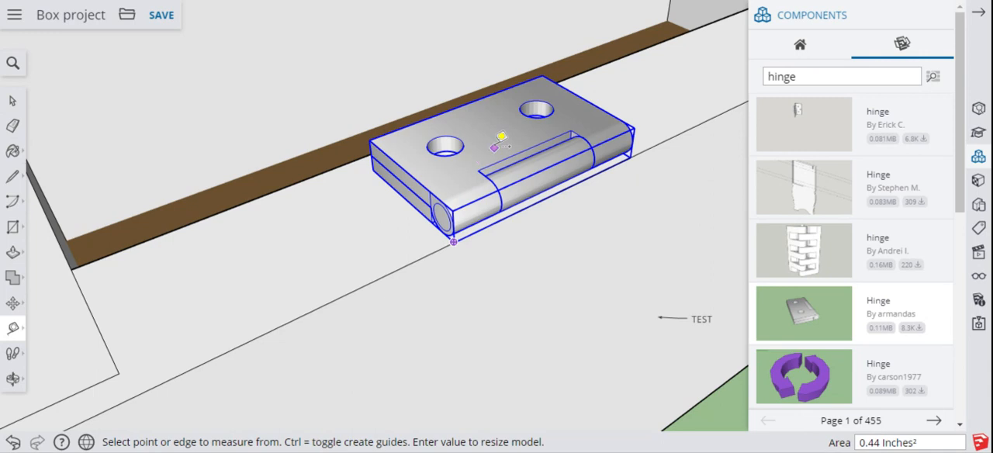
# Step: Move the hinge about 11/16" along the front wall's top edge, away from the corner joint
pyautogui.click(12, 303)
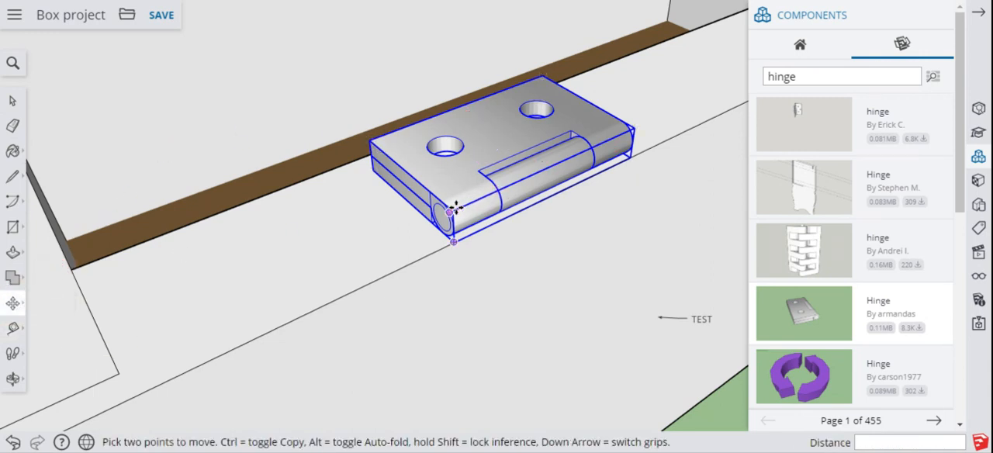
pyautogui.moveTo(452, 210); pyautogui.dragTo(576, 149)
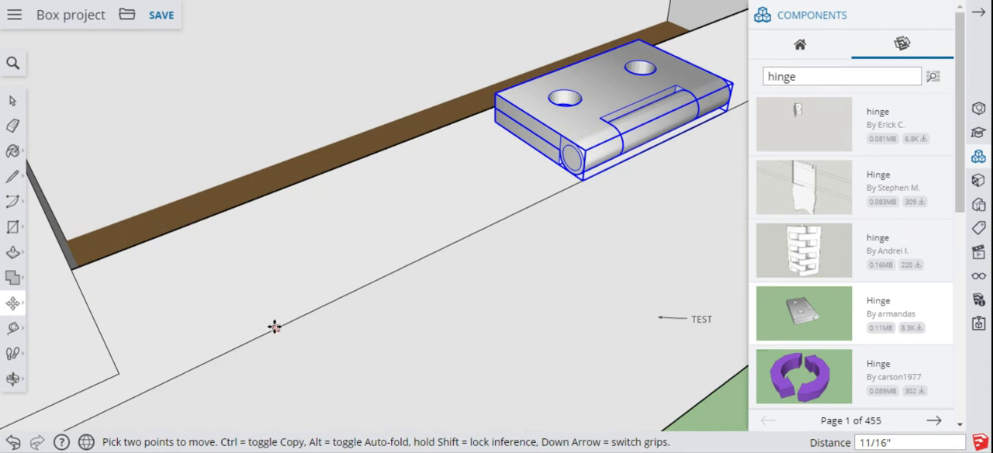
# Step: Create a guide extending the side board's inner joint line from its endpoint 1/8" to the front wall's outer edge
pyautogui.scroll(3, 275, 329)
pyautogui.scroll(-5, 275, 329)
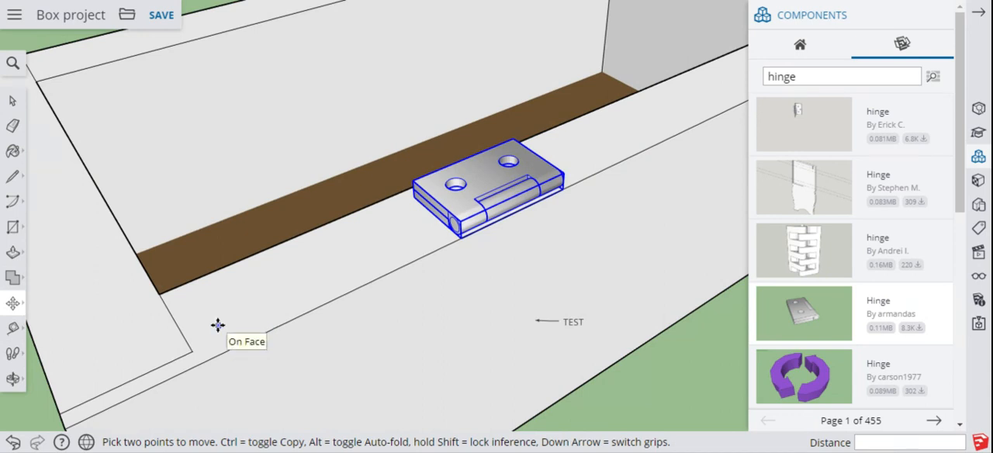
pyautogui.scroll(4, 218, 326)
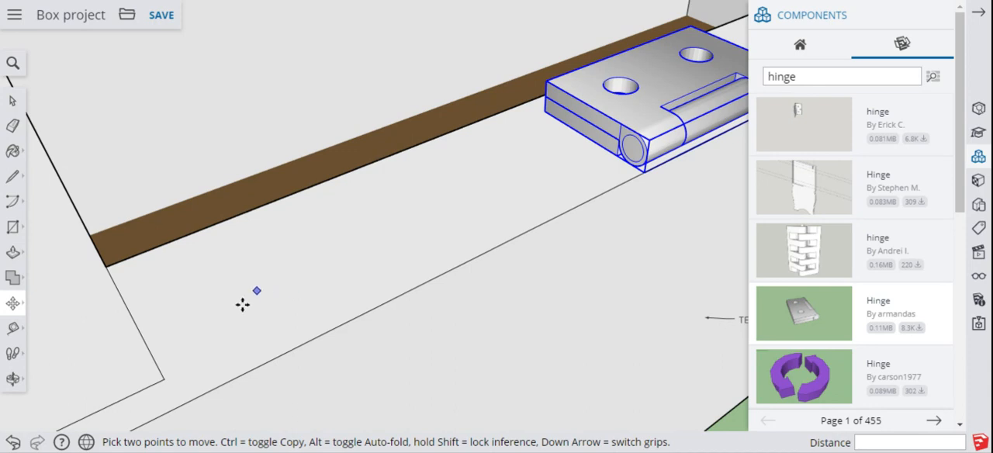
pyautogui.click(14, 331)
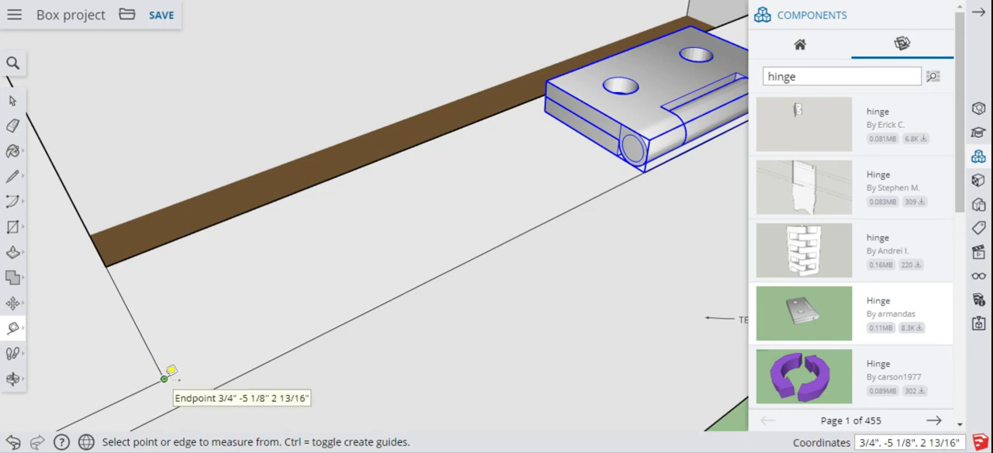
pyautogui.click(164, 379)
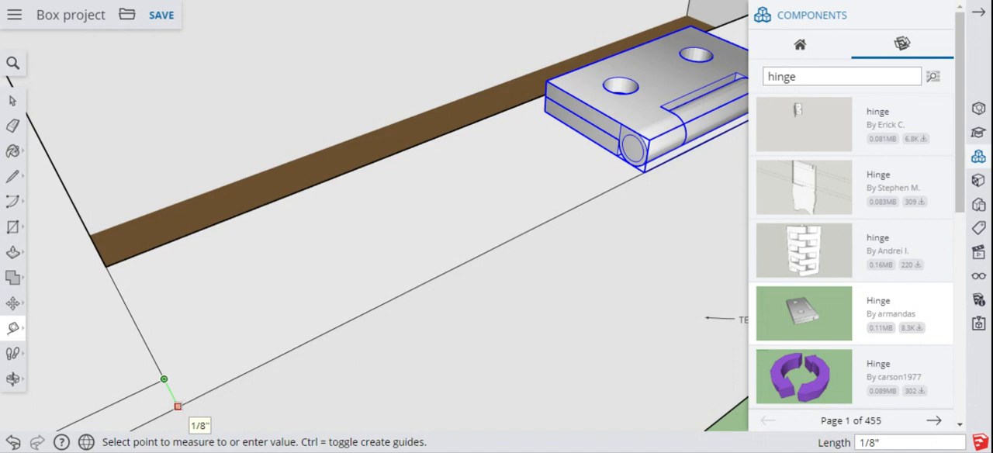
pyautogui.click(178, 406)
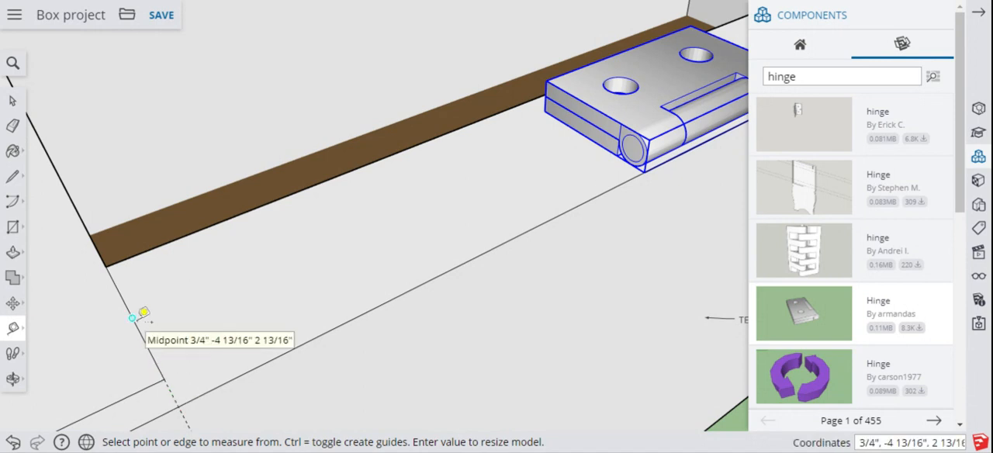
pyautogui.click(14, 227)
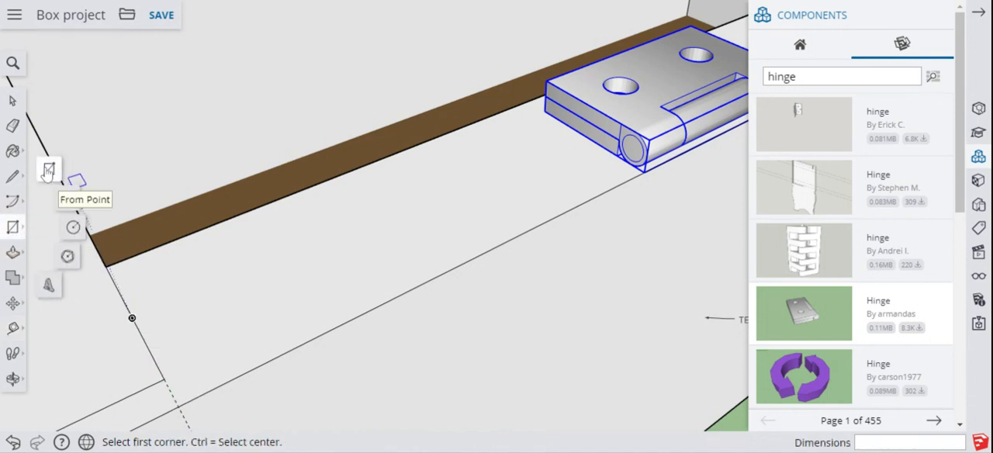
pyautogui.click(50, 170)
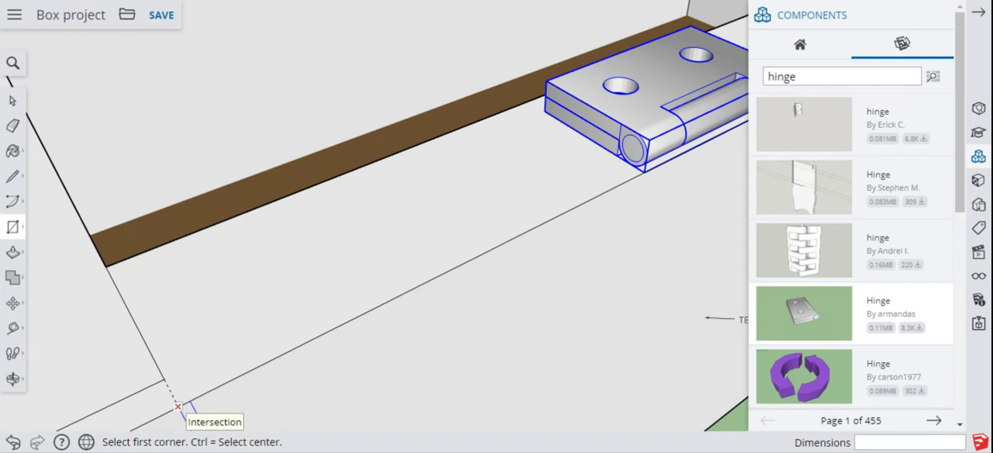
pyautogui.click(177, 406)
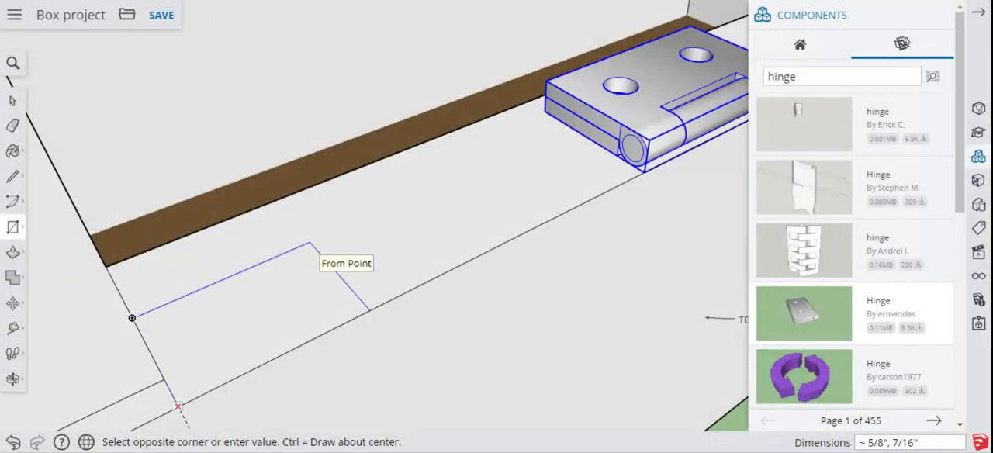
pyautogui.write('5/8')
pyautogui.press('Return')
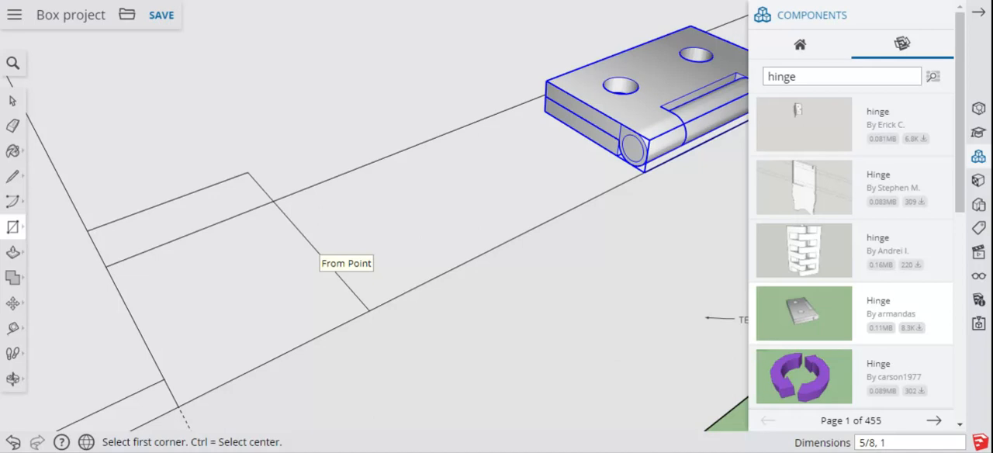
pyautogui.click(12, 442)
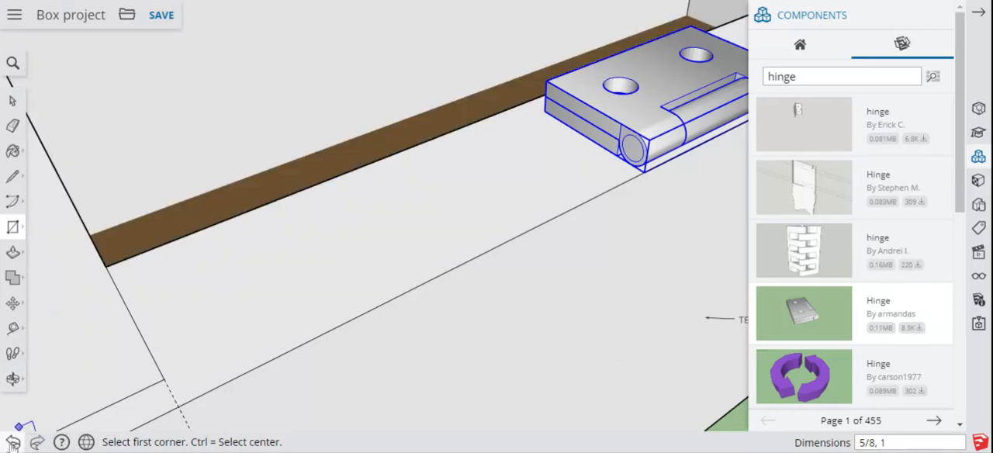
# Step: Draw a 1" by 5/8" rectangle on the front wall's top face, starting where the guide meets the outer edge
pyautogui.click(179, 404)
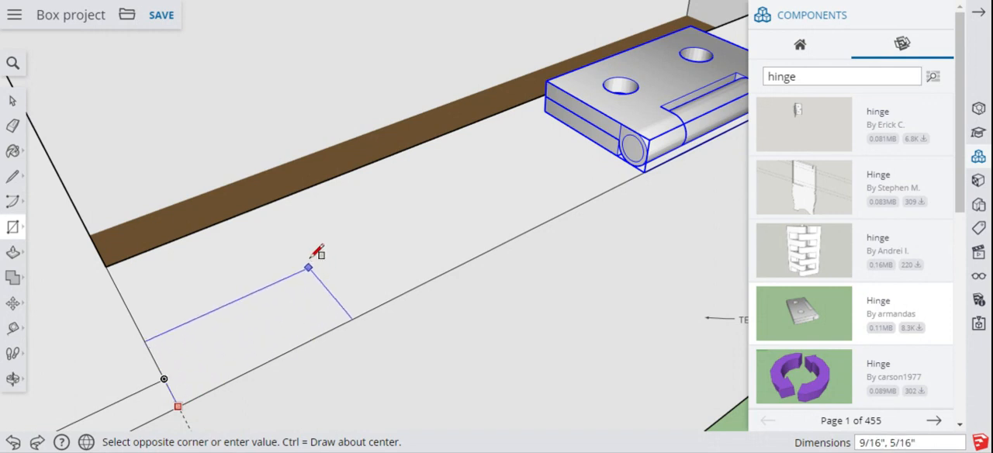
pyautogui.write('1.')
pyautogui.write('5')
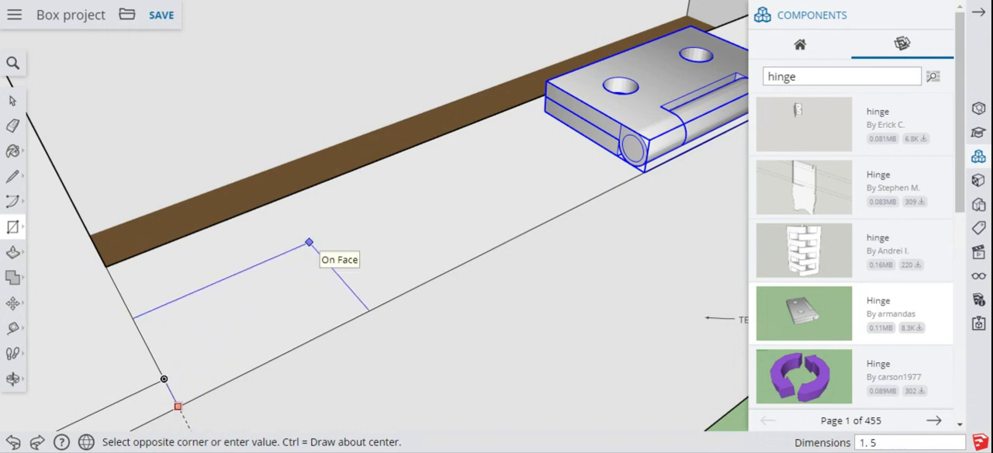
pyautogui.write('/8')
pyautogui.press('Return')
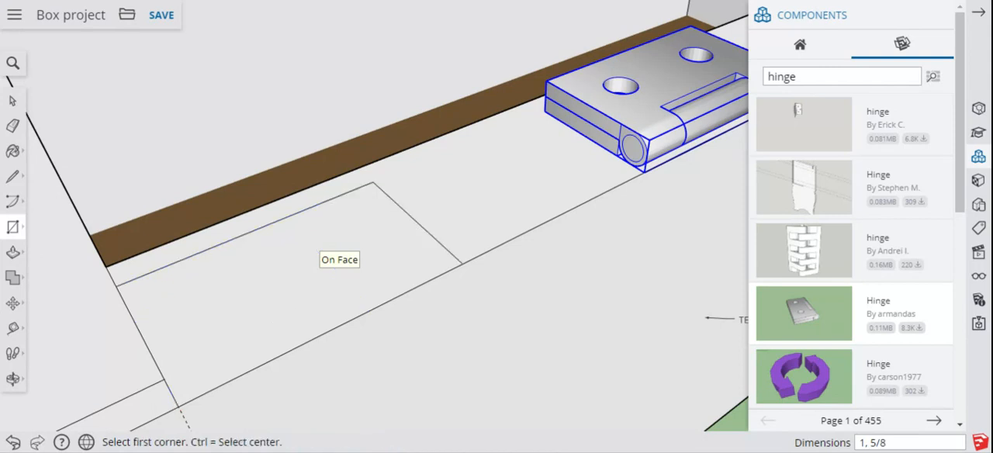
# Step: Erase the guide at the hinge rectangle and push the rectangle 5/32" down into the front wall to form a recess
pyautogui.click(13, 125)
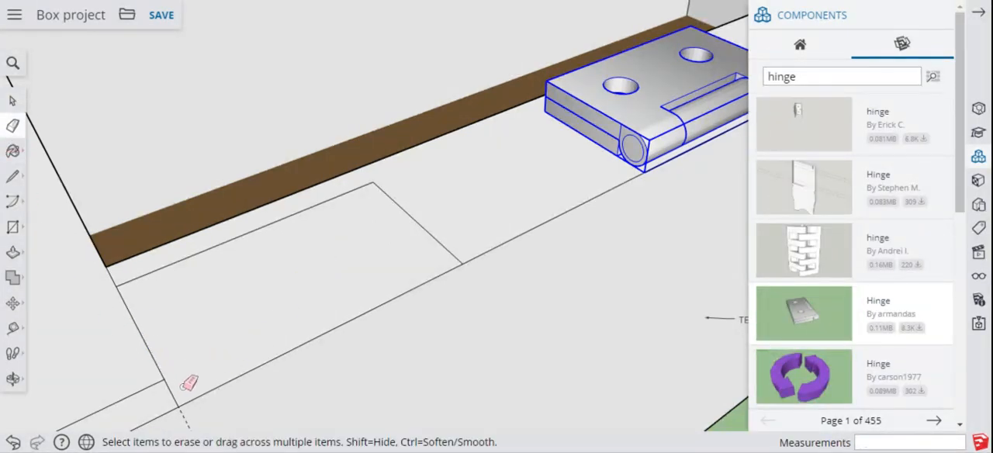
pyautogui.click(185, 417)
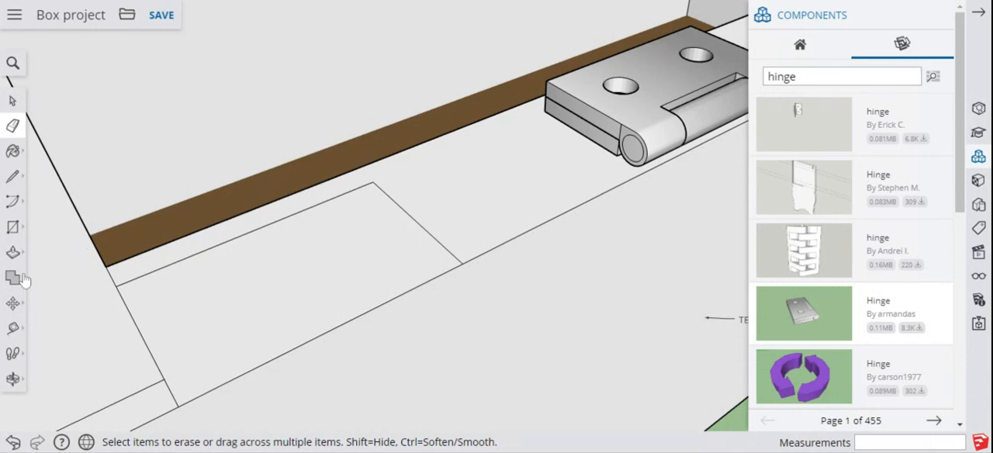
pyautogui.click(14, 253)
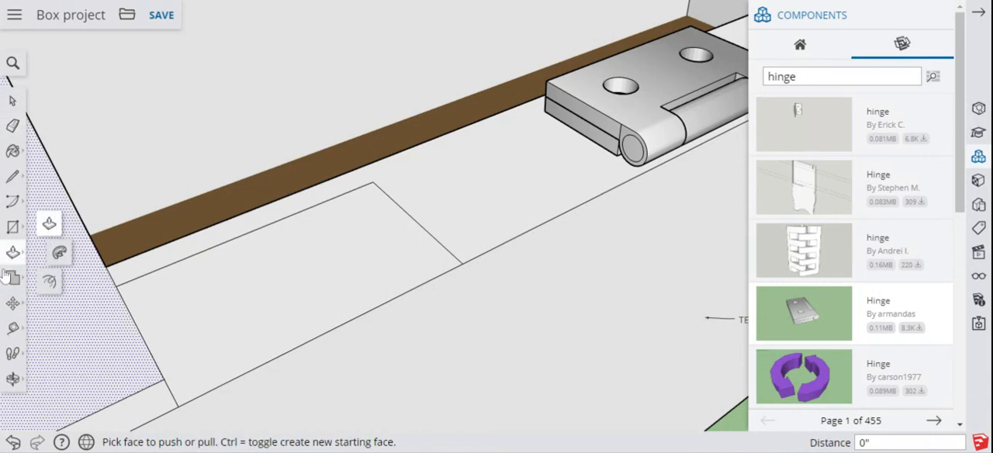
pyautogui.click(48, 225)
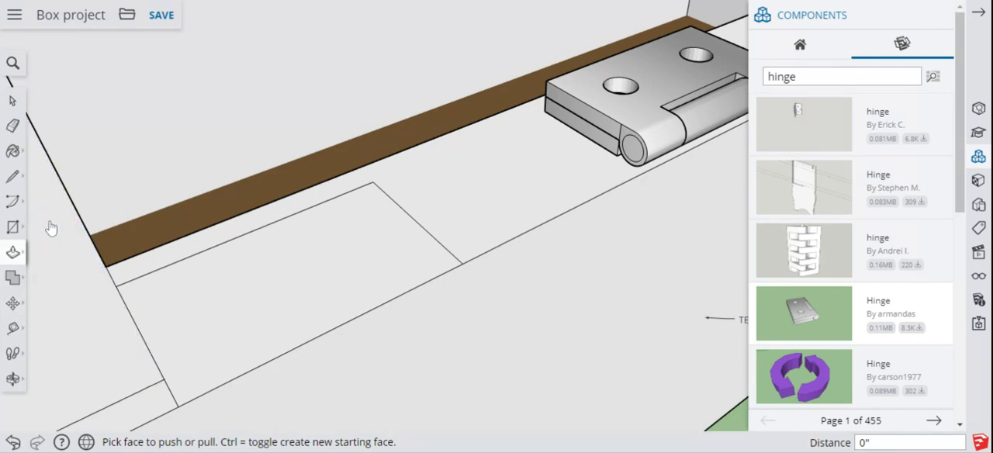
pyautogui.click(287, 266)
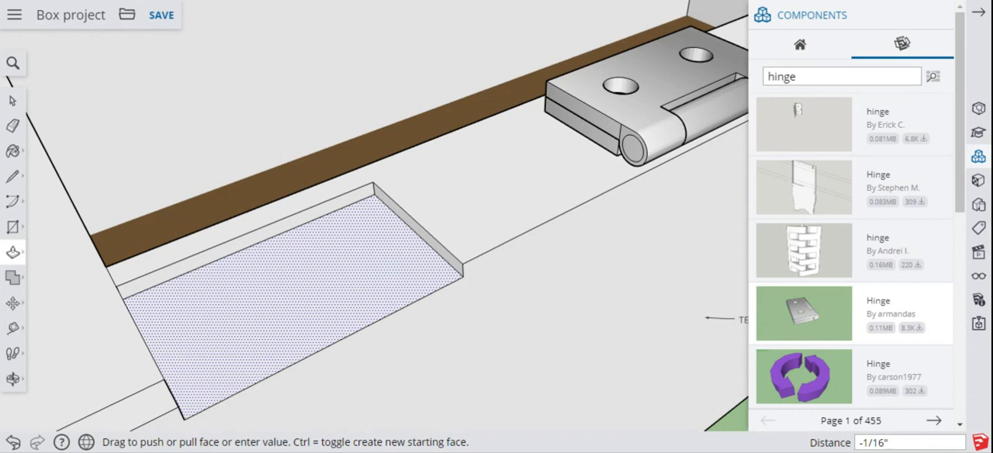
pyautogui.write('5/32')
pyautogui.press('Return')
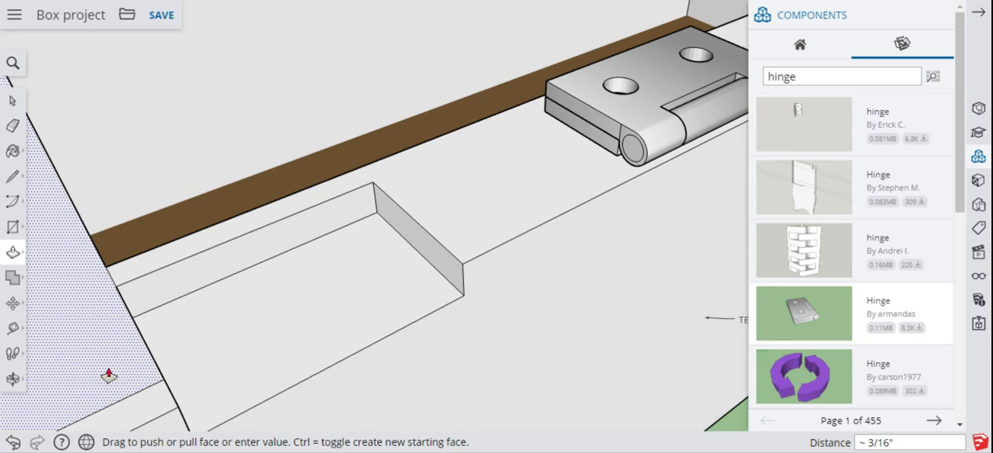
pyautogui.scroll(-2, 109, 376)
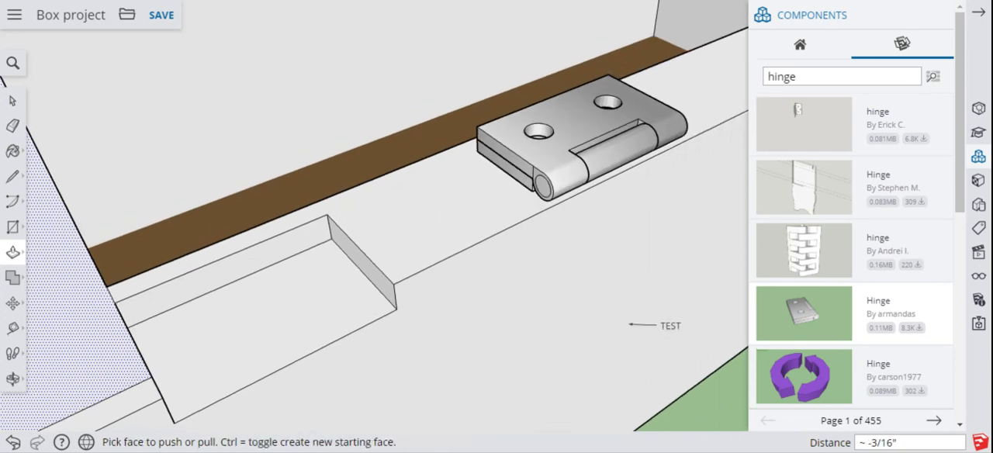
pyautogui.click(12, 378)
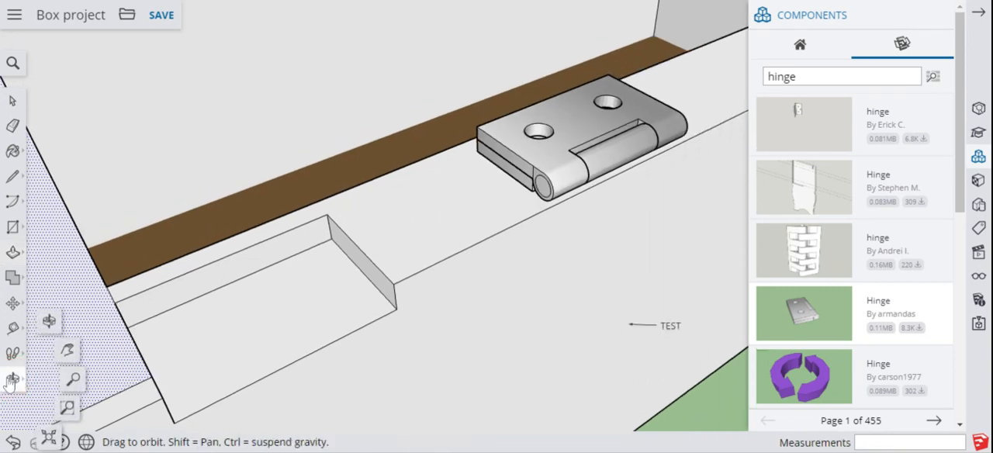
pyautogui.click(51, 328)
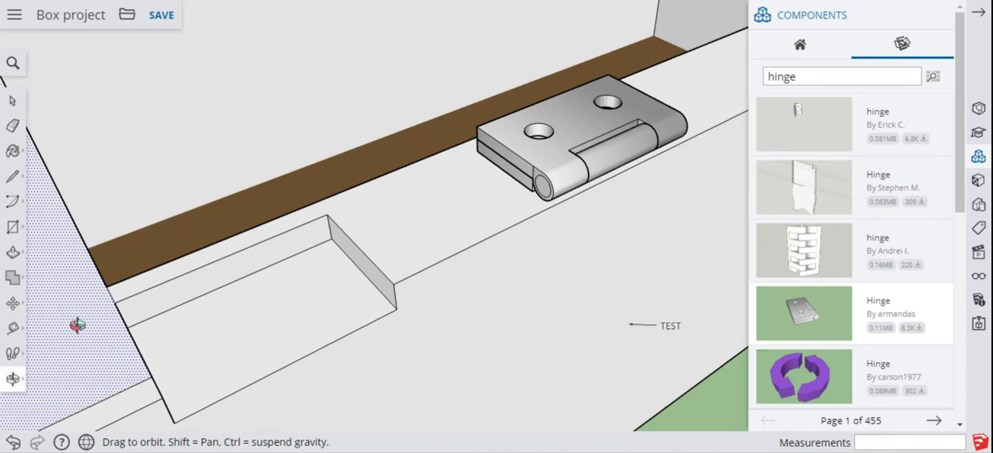
pyautogui.moveTo(77, 324); pyautogui.dragTo(167, 261)
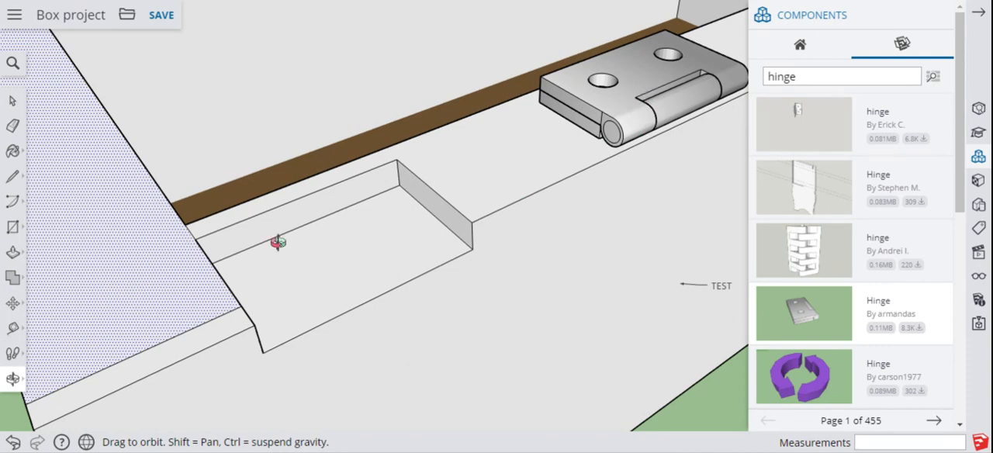
pyautogui.click(12, 100)
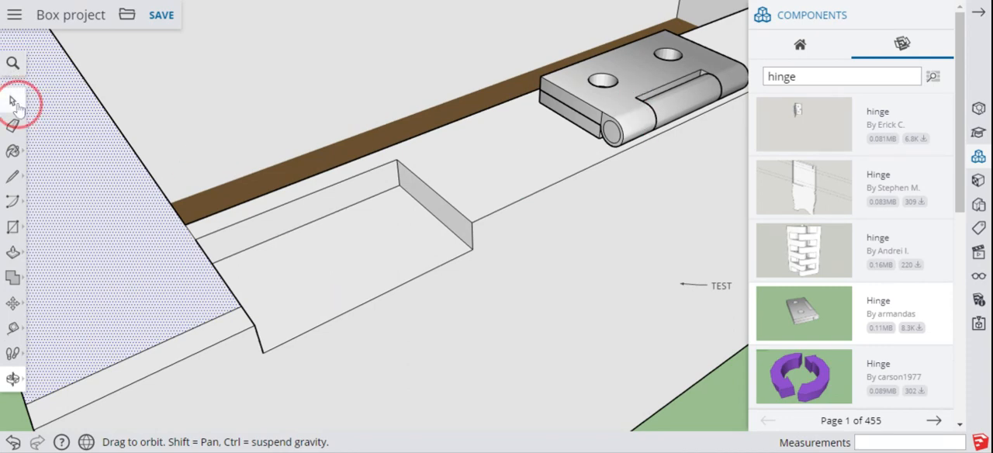
pyautogui.click(601, 124)
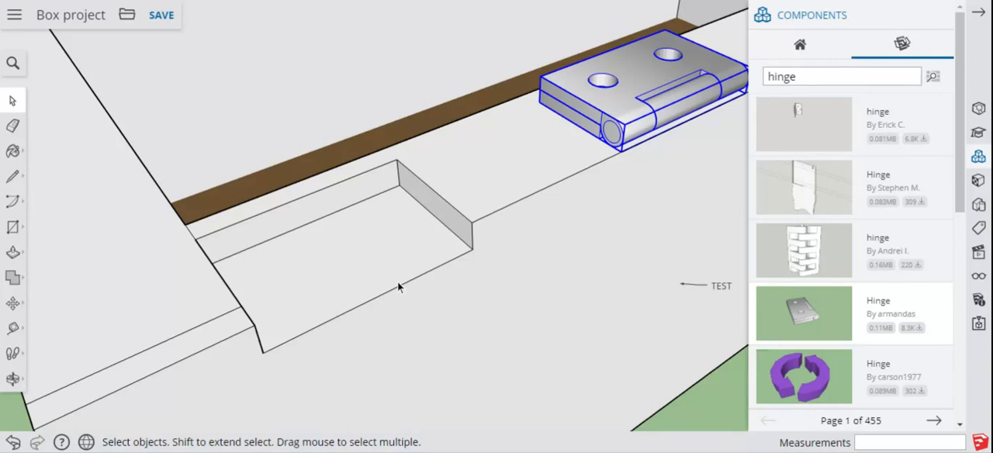
pyautogui.click(620, 153)
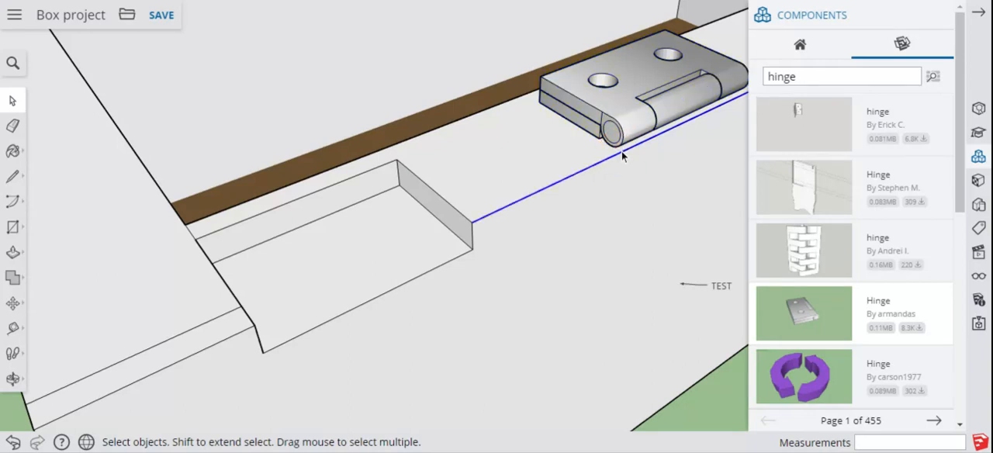
pyautogui.click(12, 303)
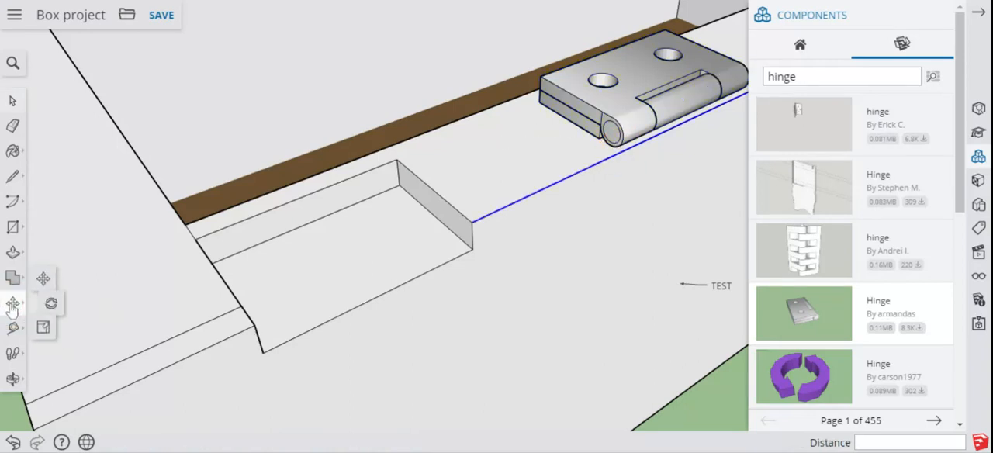
pyautogui.click(616, 117)
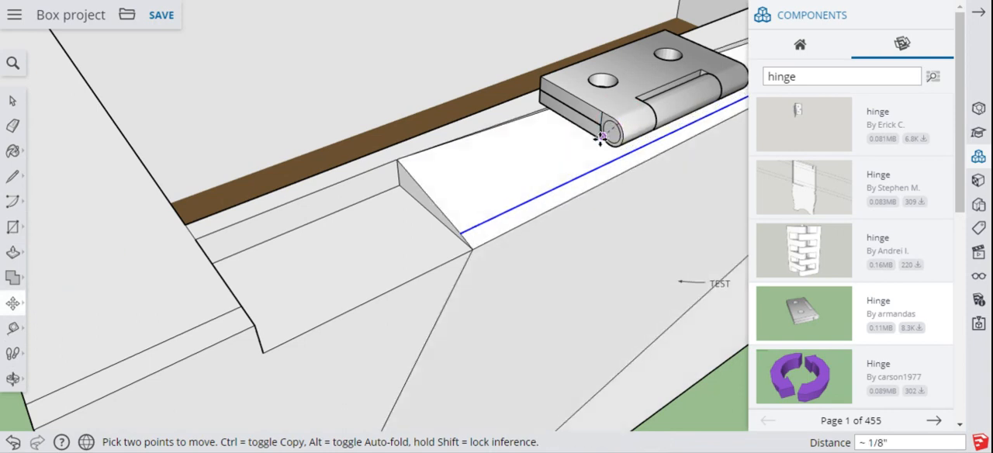
pyautogui.press('Escape')
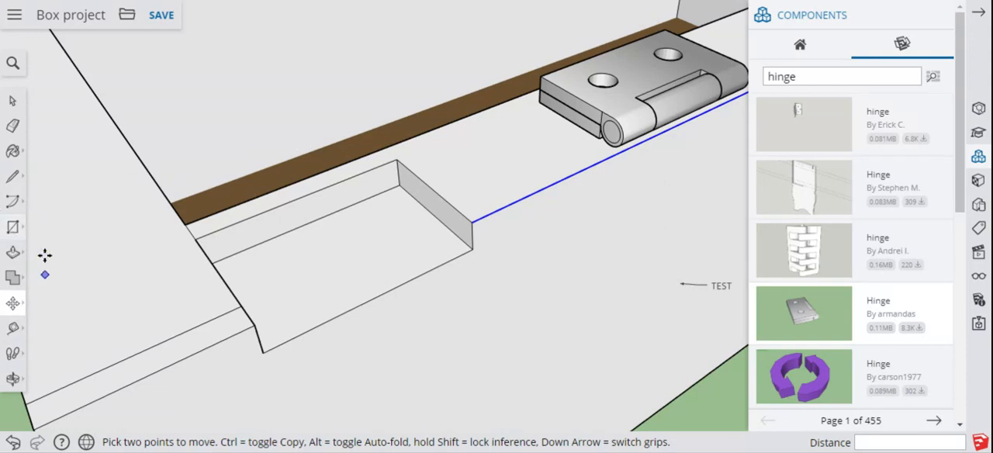
# Step: Move the hinge by its lower front corner about 1 15/16" onto the recess's lower outer corner, and clear the selection
pyautogui.click(13, 101)
pyautogui.click(610, 105)
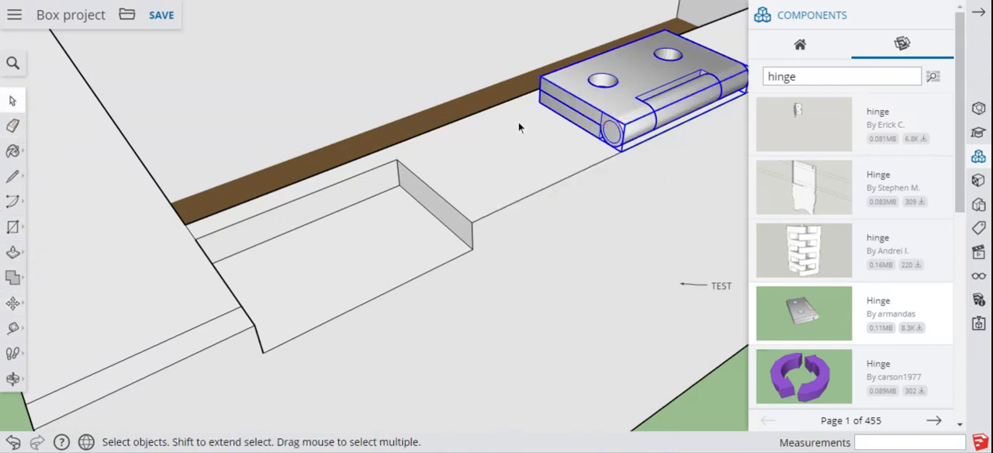
pyautogui.click(12, 303)
pyautogui.click(49, 273)
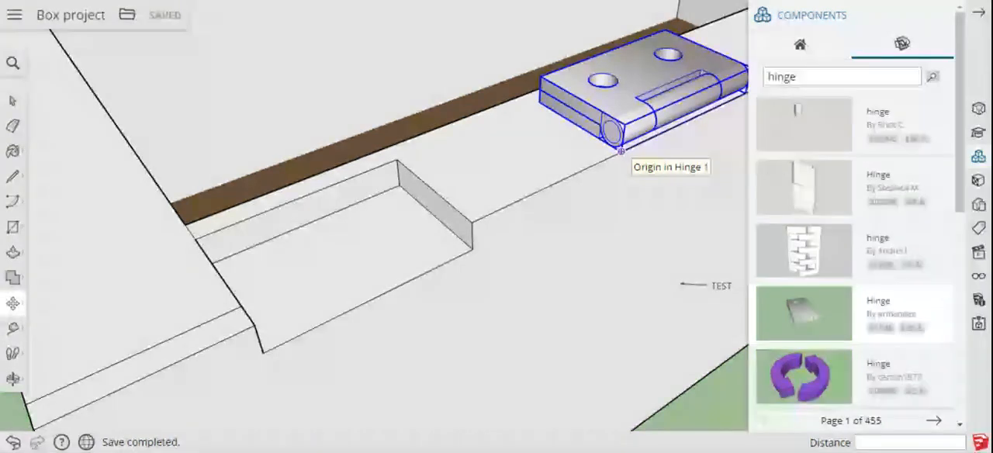
pyautogui.click(621, 151)
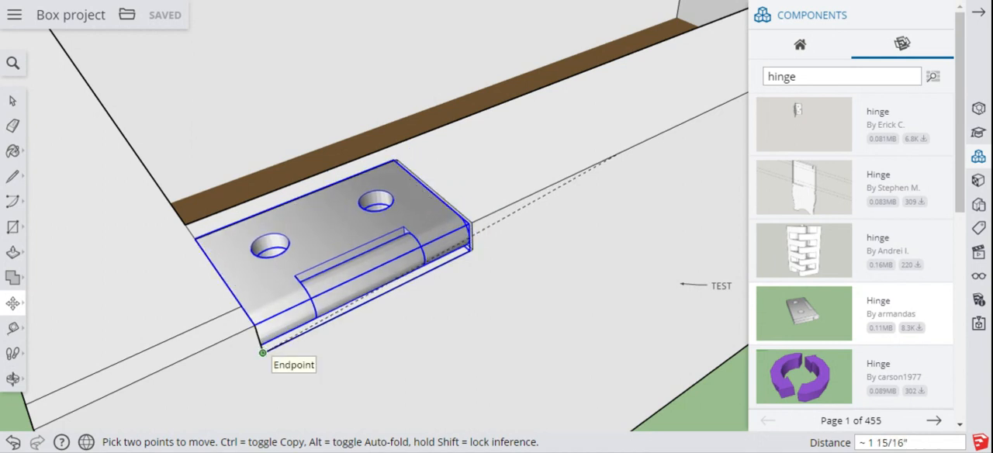
pyautogui.click(262, 353)
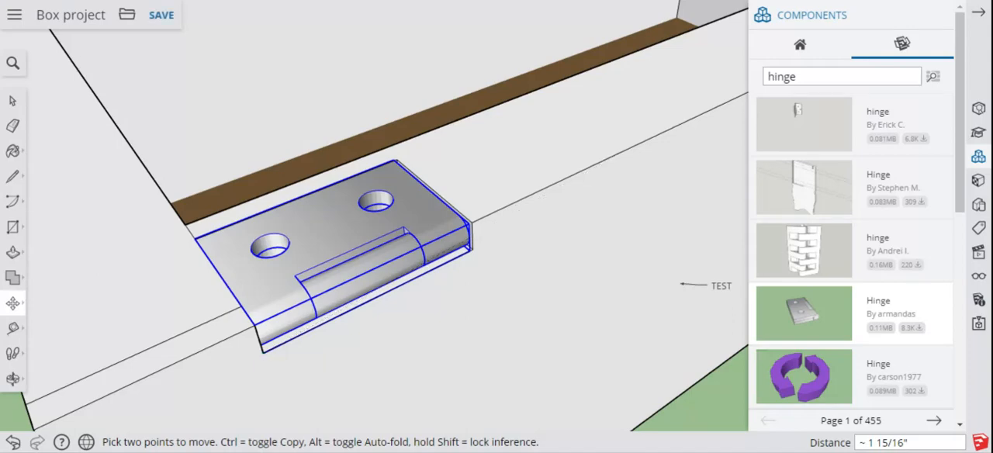
pyautogui.click(11, 102)
pyautogui.click(147, 262)
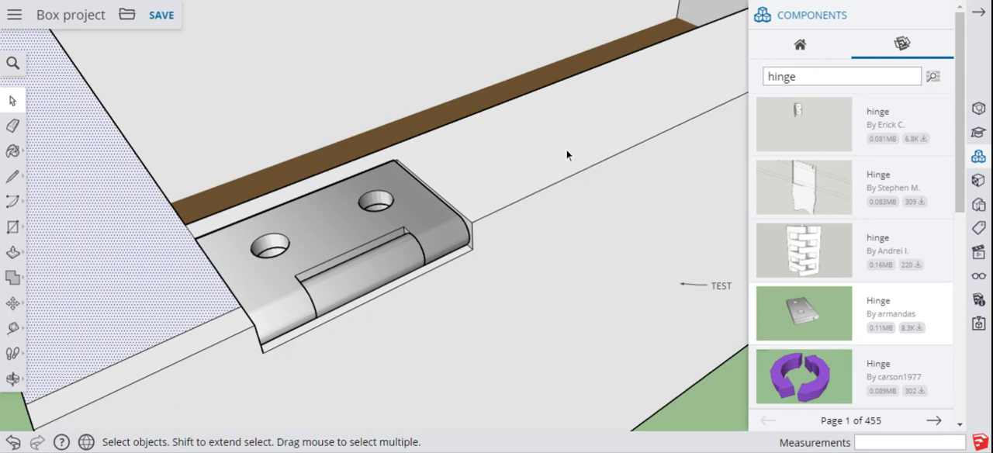
# Step: At the front wall's other end, create a guide extending the side board's inner joint line 1/8" to the outer edge
pyautogui.click(12, 379)
pyautogui.moveTo(371, 256); pyautogui.dragTo(139, 295)
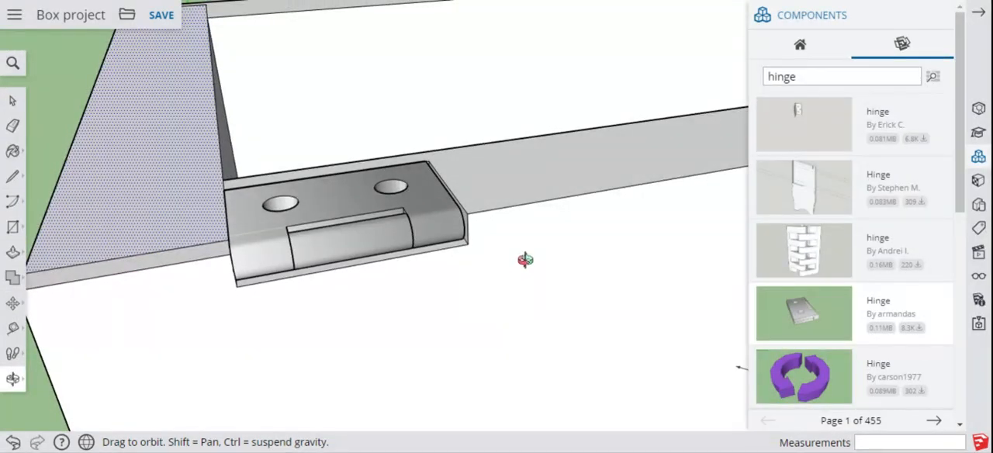
pyautogui.moveTo(525, 259); pyautogui.dragTo(78, 361)
pyautogui.moveTo(655, 259); pyautogui.dragTo(113, 386)
pyautogui.moveTo(472, 402); pyautogui.dragTo(164, 391)
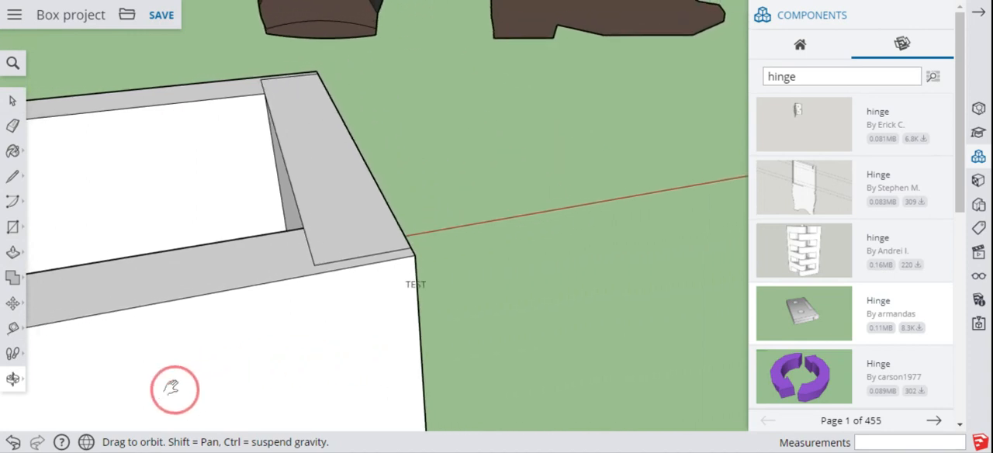
pyautogui.moveTo(197, 305); pyautogui.dragTo(200, 399)
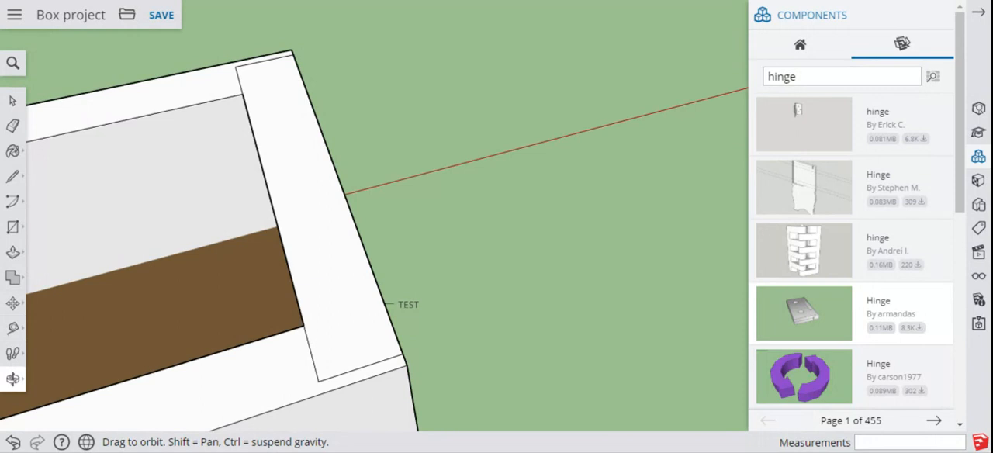
pyautogui.moveTo(265, 336); pyautogui.dragTo(306, 229)
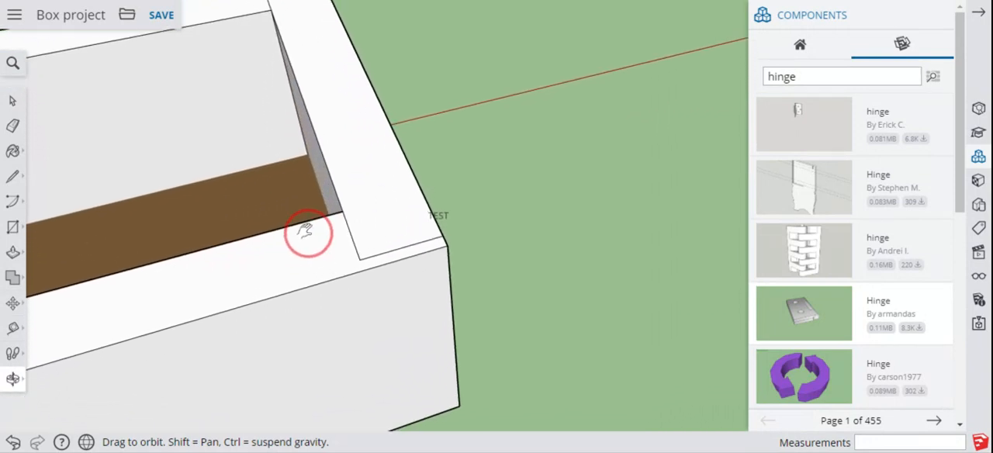
pyautogui.click(14, 324)
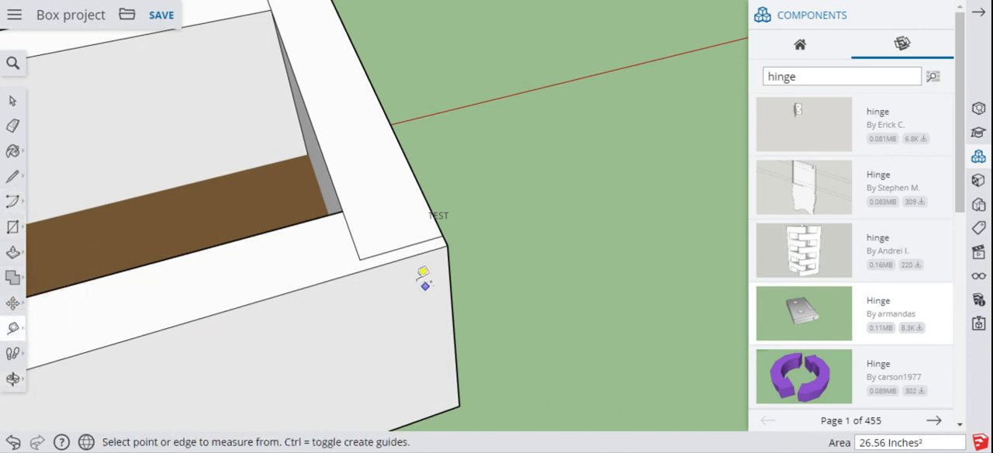
pyautogui.click(360, 259)
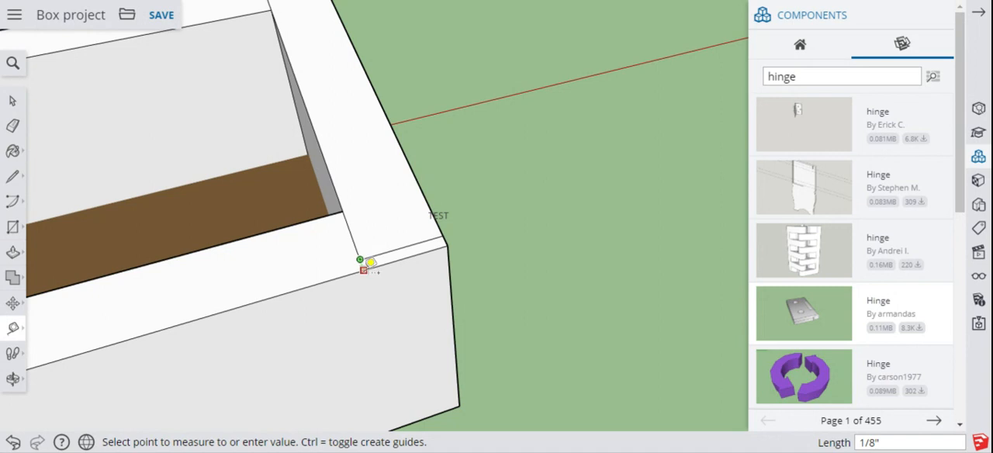
pyautogui.click(365, 270)
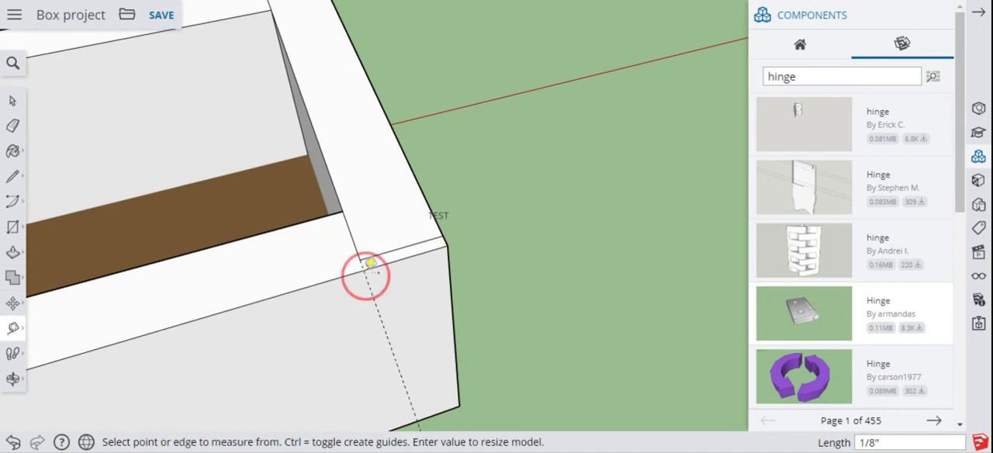
# Step: Draw a 1" by 5/8" rectangle on the wall's top face at this end, starting where the guide meets the outer edge
pyautogui.click(13, 227)
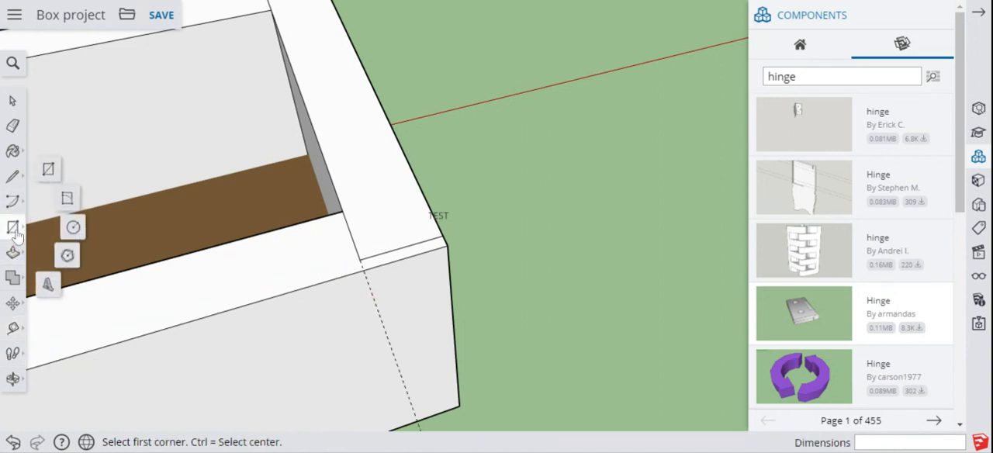
pyautogui.click(48, 171)
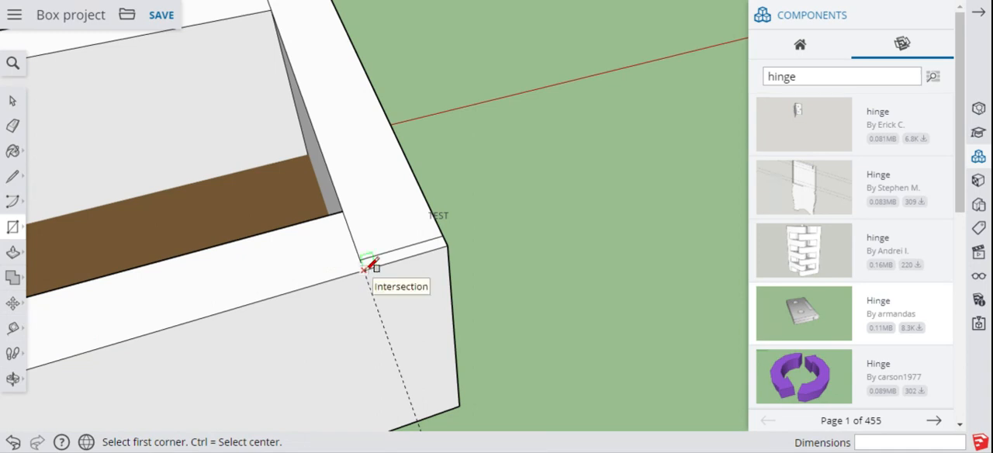
pyautogui.click(360, 260)
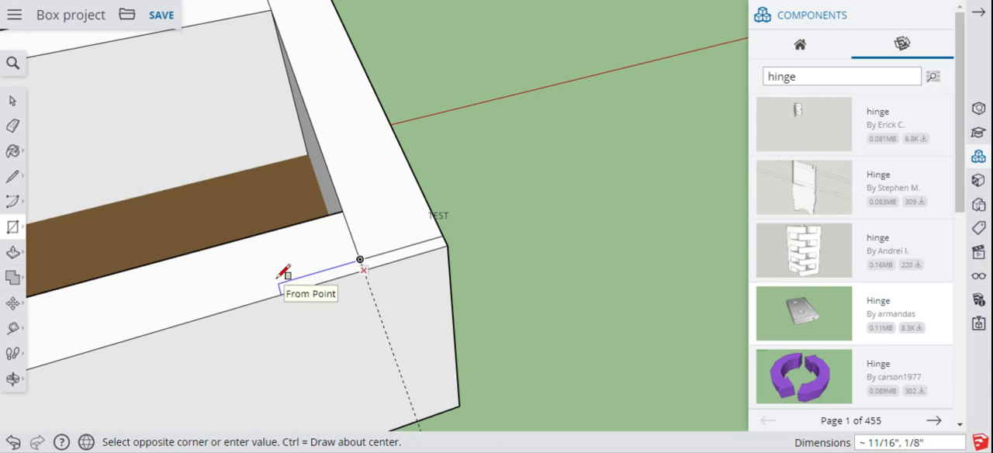
pyautogui.write('1')
pyautogui.press('Return')
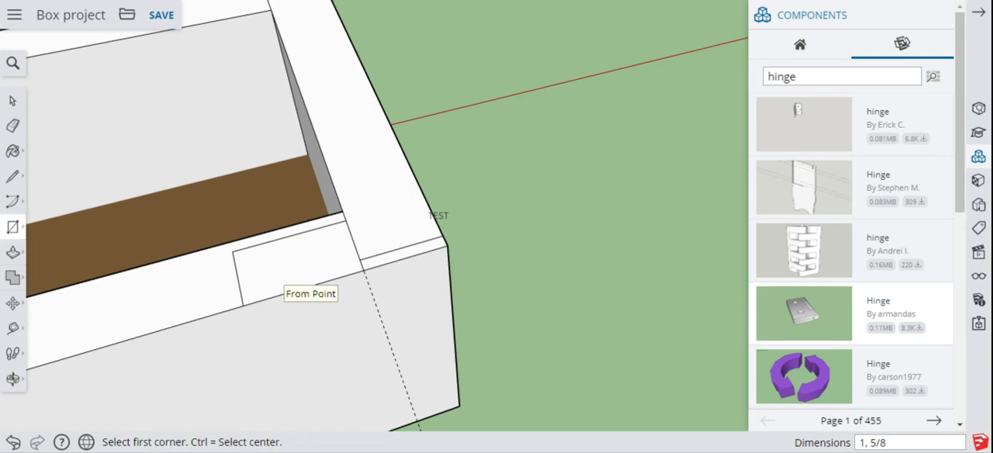
# Step: Push the new rectangle 5/32" down into the front wall to form the second hinge recess
pyautogui.click(13, 252)
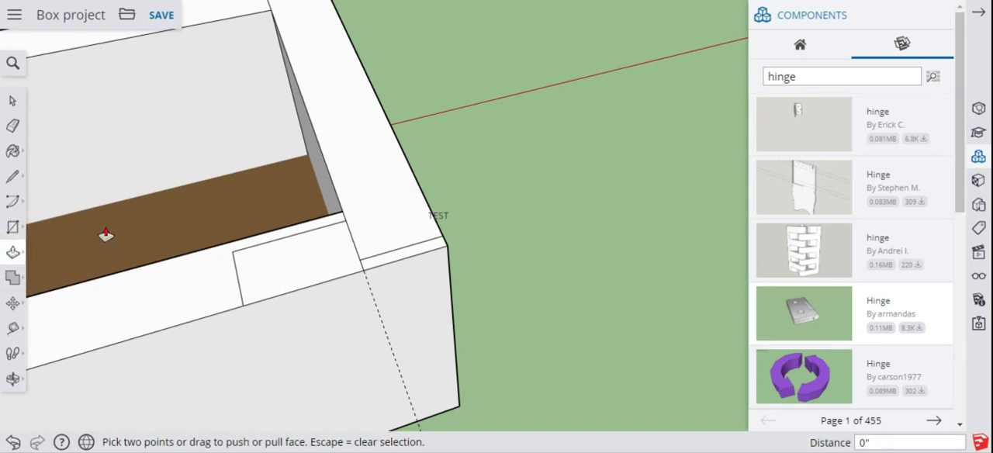
pyautogui.click(282, 273)
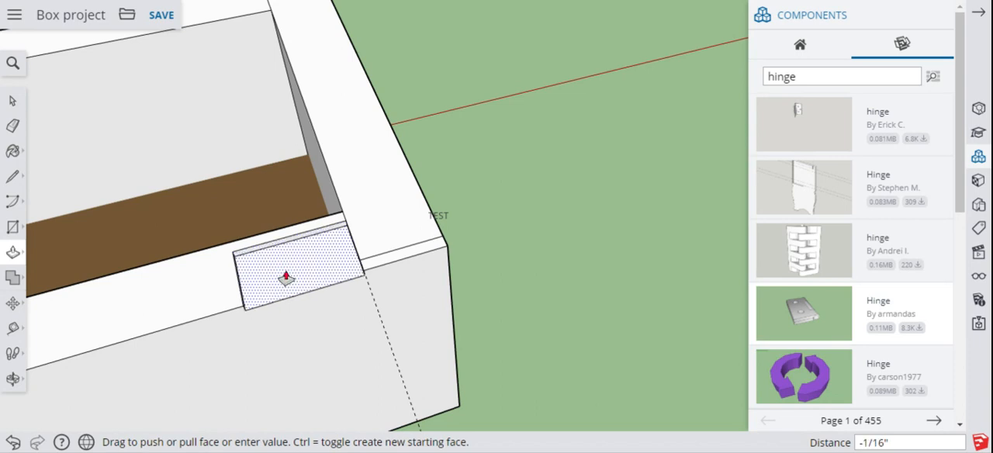
pyautogui.write('5/32')
pyautogui.press('Return')
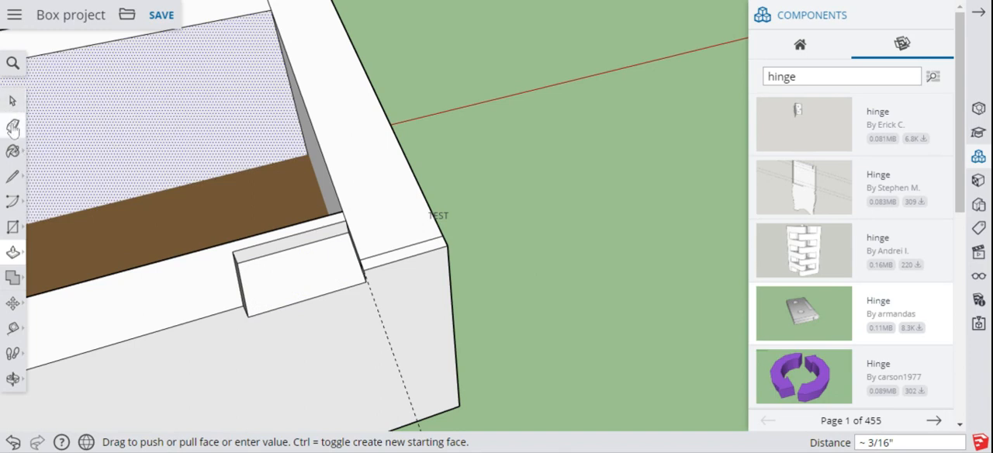
# Step: Erase the guide beside the second recess and insert the same 3D Warehouse hinge into it, aligned to the recess's lower outer corner
pyautogui.click(12, 128)
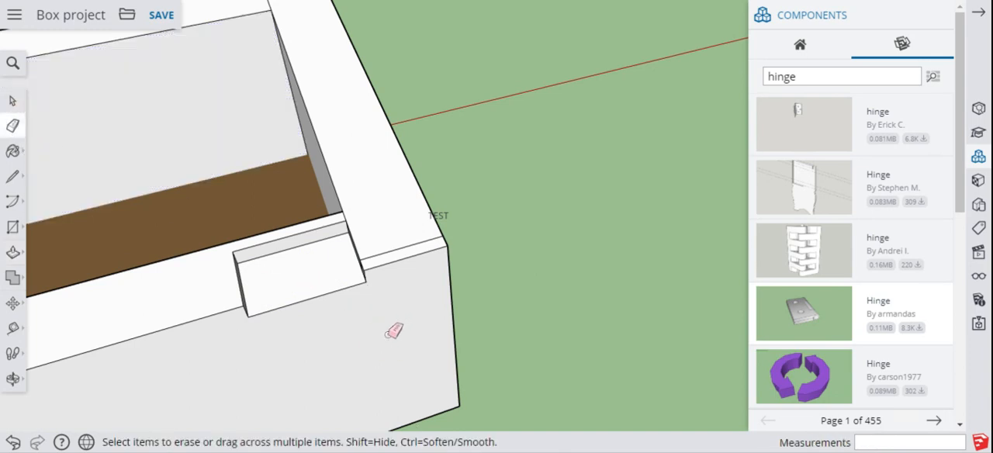
pyautogui.click(807, 320)
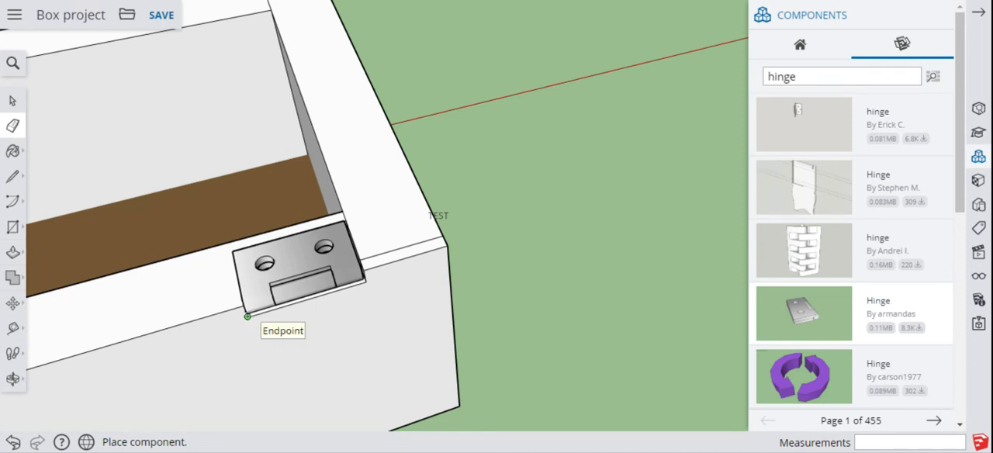
pyautogui.click(247, 317)
pyautogui.press('m')
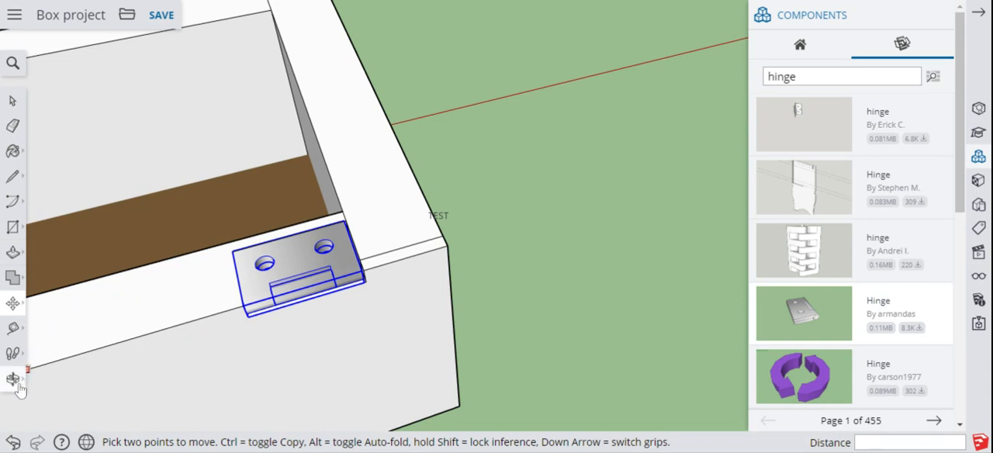
# Step: Close the component library and save the box project
pyautogui.scroll(-5, 122, 303)
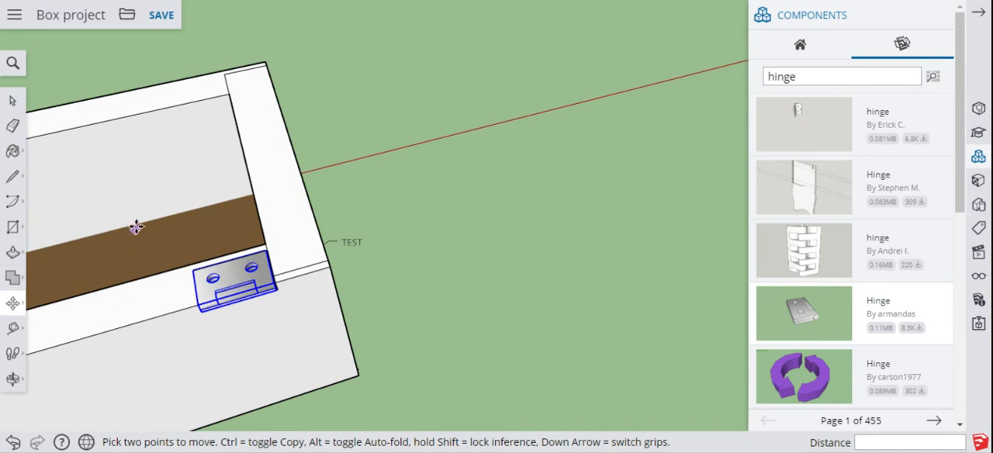
pyautogui.click(22, 386)
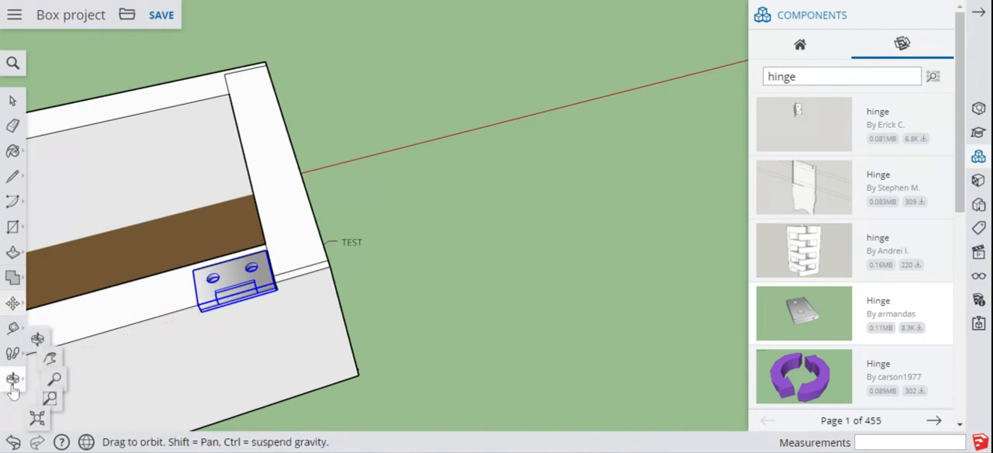
pyautogui.click(61, 332)
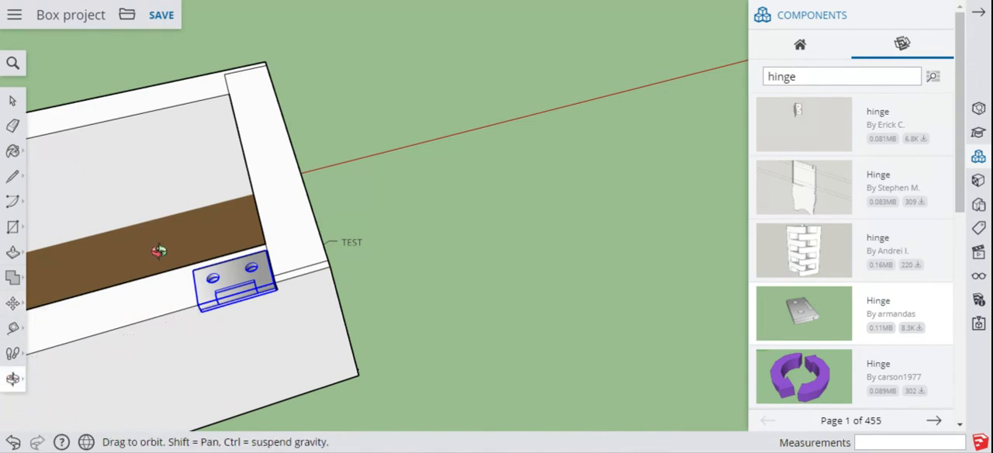
pyautogui.moveTo(159, 251); pyautogui.dragTo(473, 161)
pyautogui.scroll(4, 472, 161)
pyautogui.scroll(-5, 473, 160)
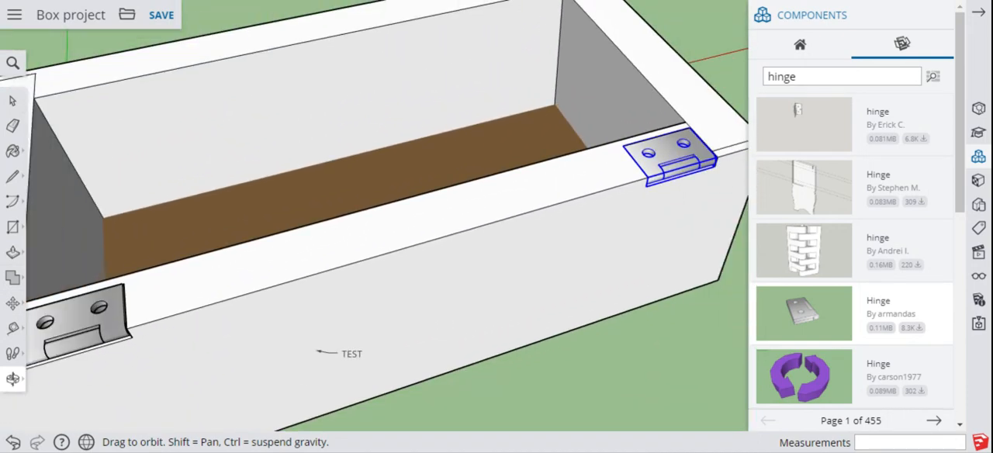
pyautogui.scroll(-2, 473, 160)
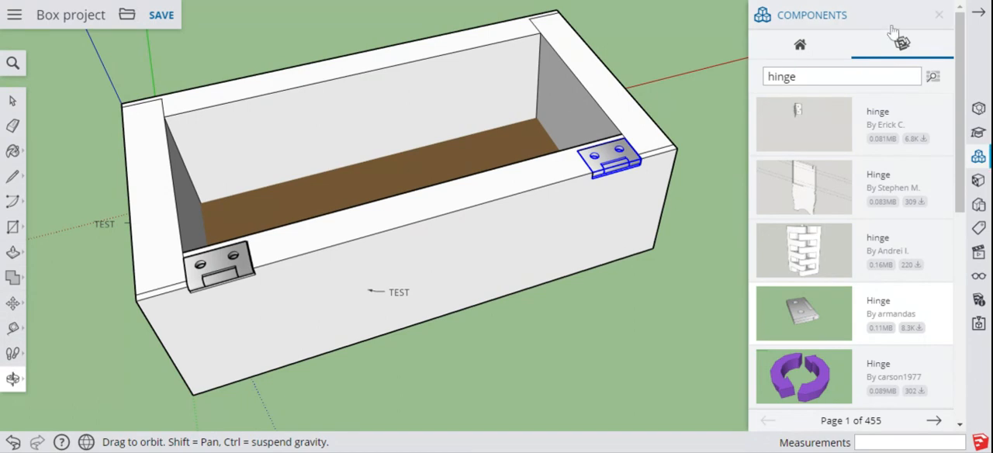
pyautogui.click(939, 16)
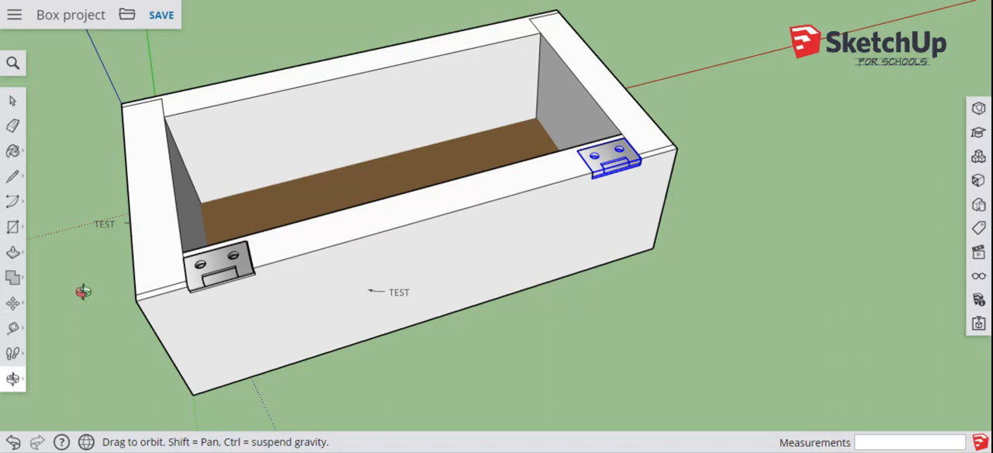
pyautogui.click(162, 16)
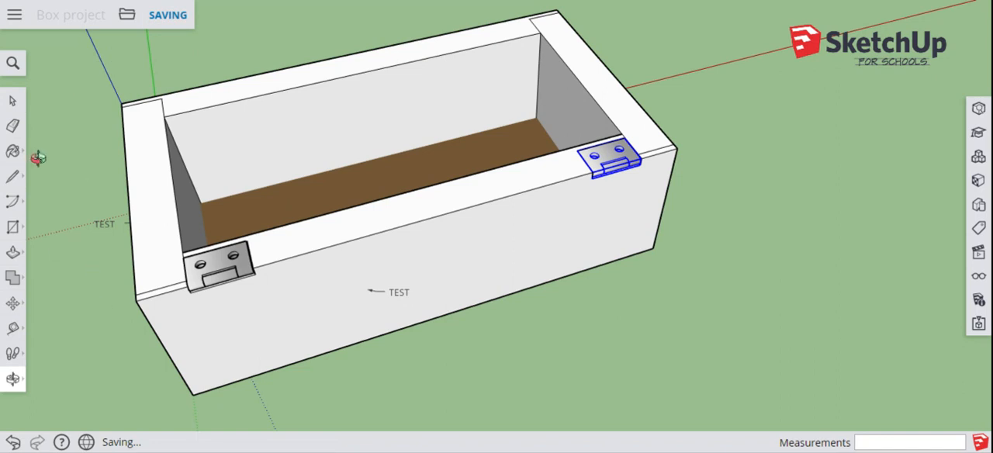
# Step: Select all connected geometry of the box walls, make it a component with the default settings, and clear the selection
pyautogui.click(12, 101)
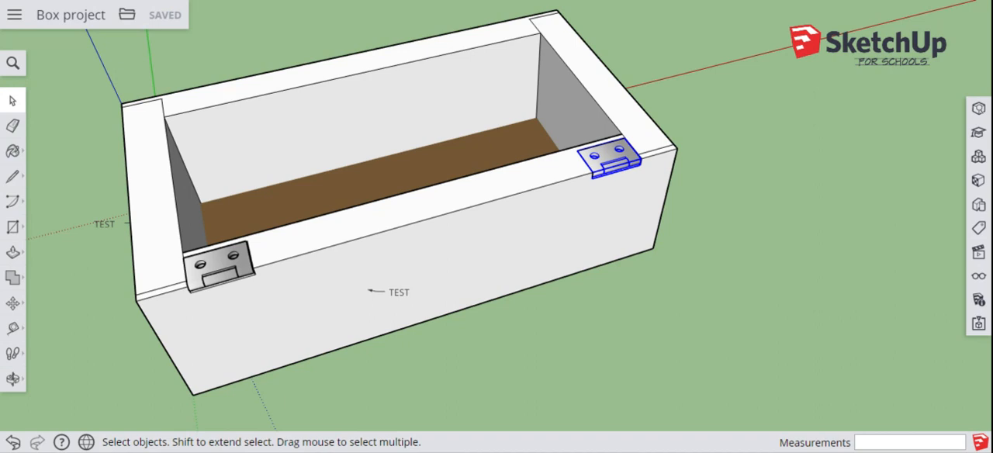
pyautogui.click(152, 188)
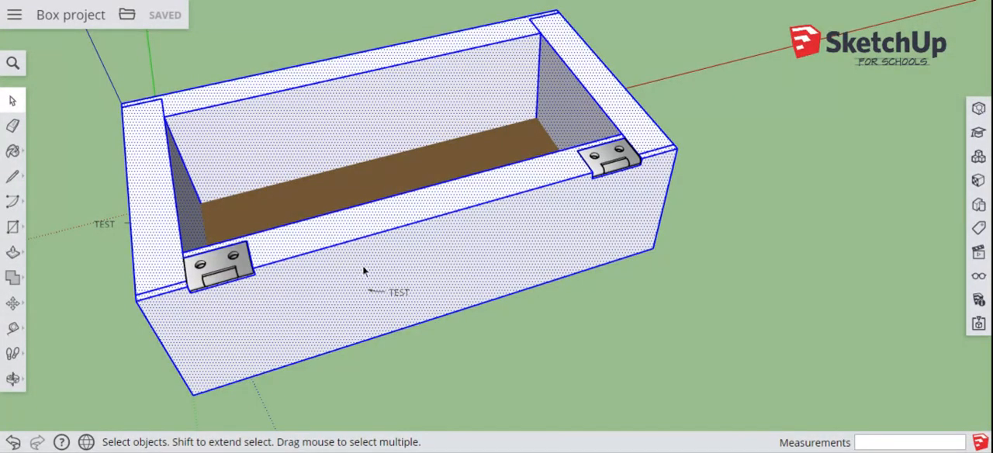
pyautogui.rightClick(358, 226)
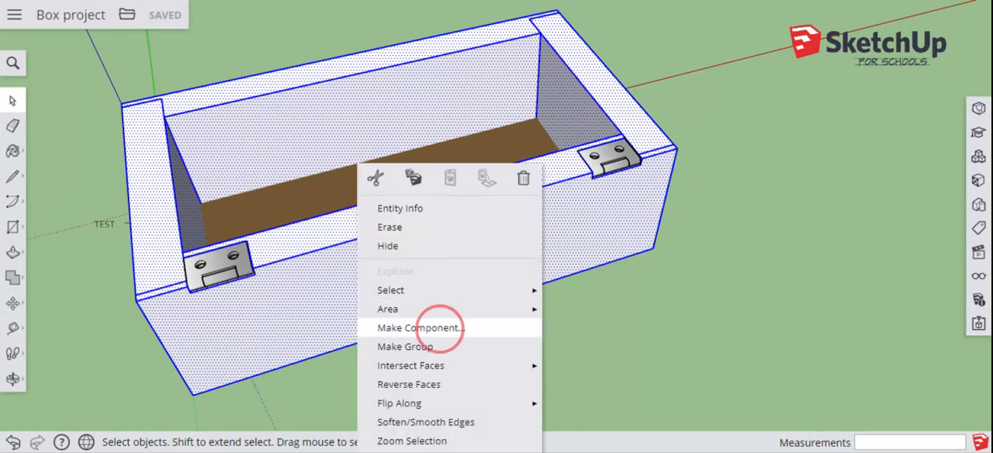
pyautogui.click(420, 327)
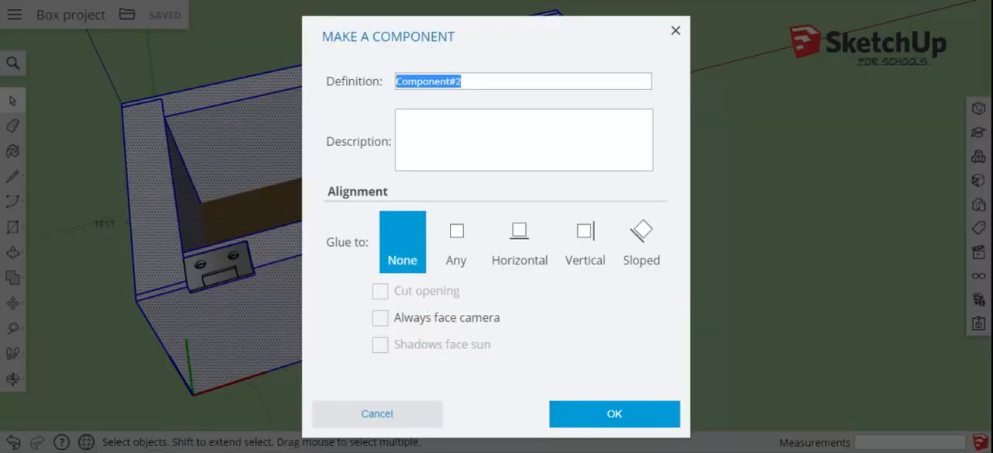
pyautogui.click(584, 421)
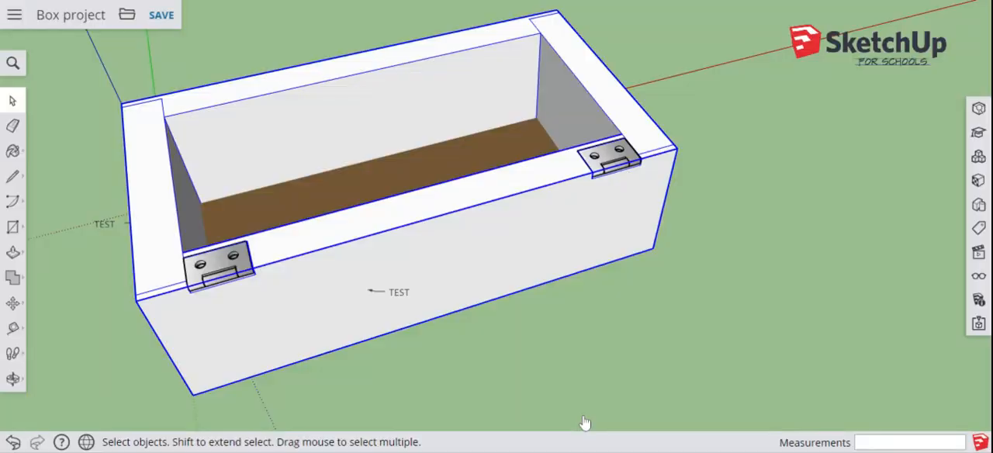
pyautogui.click(77, 311)
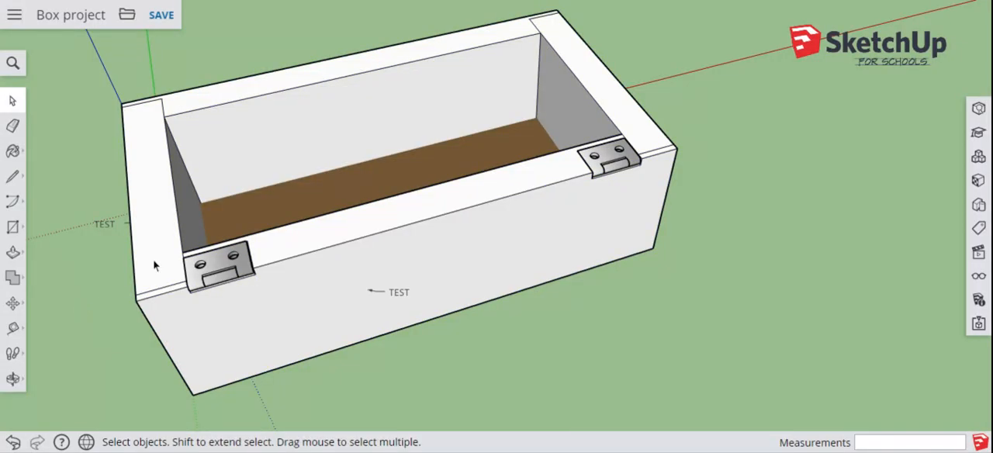
# Step: Draw a 9 1/2" by 5 1/4" rectangle over the whole top of the box, starting at the rear corner on the blue axis
pyautogui.click(13, 378)
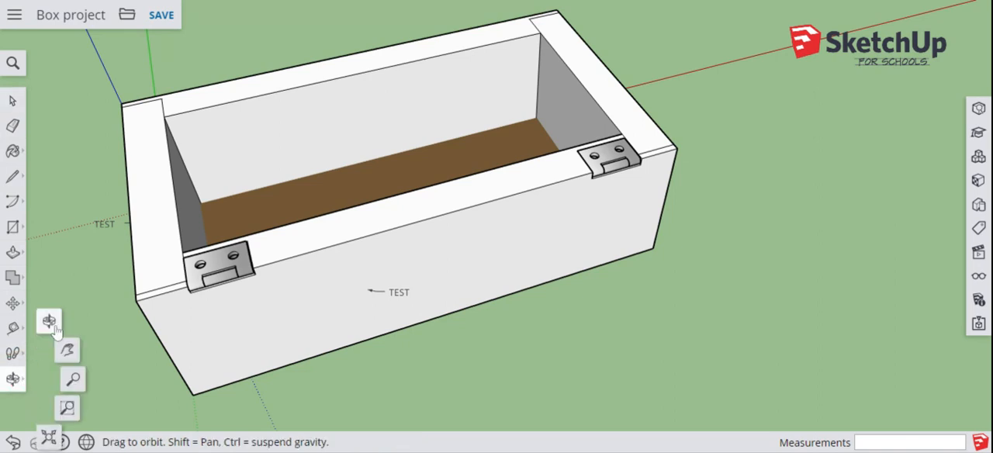
pyautogui.moveTo(421, 339); pyautogui.dragTo(355, 415)
pyautogui.moveTo(360, 363); pyautogui.dragTo(412, 419)
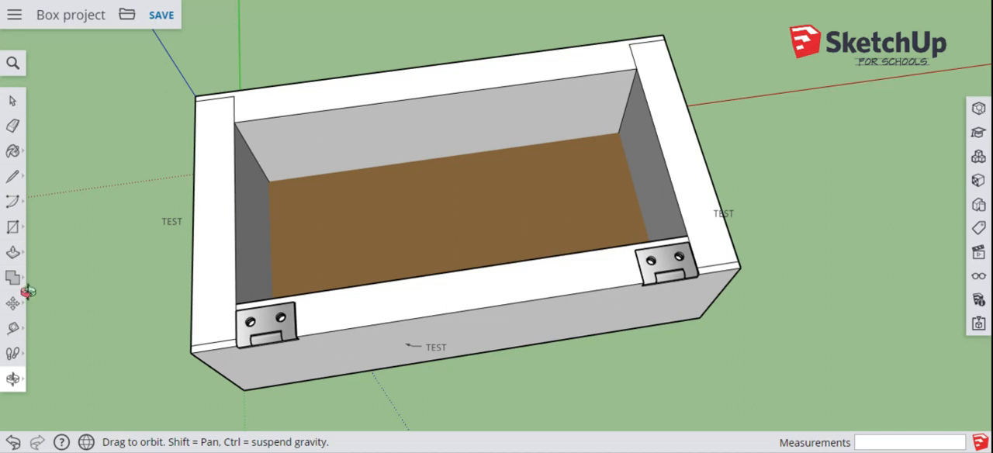
pyautogui.click(13, 227)
pyautogui.click(49, 170)
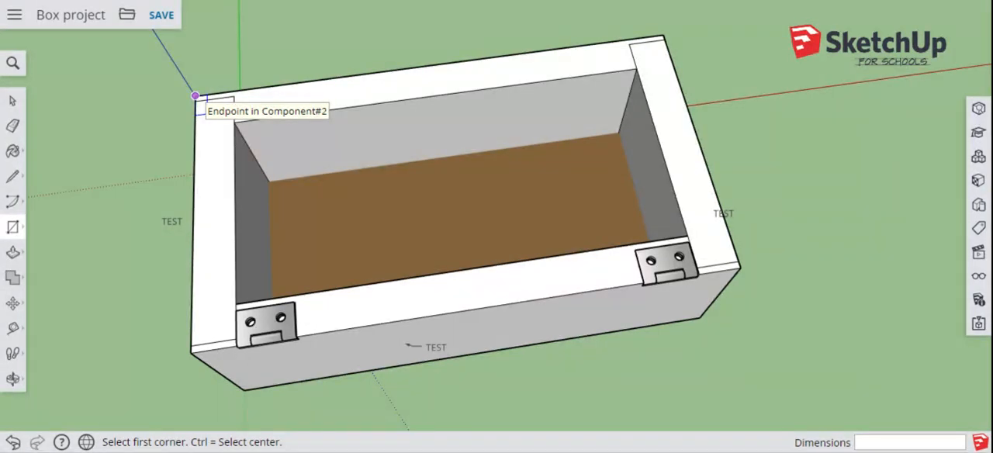
pyautogui.click(195, 95)
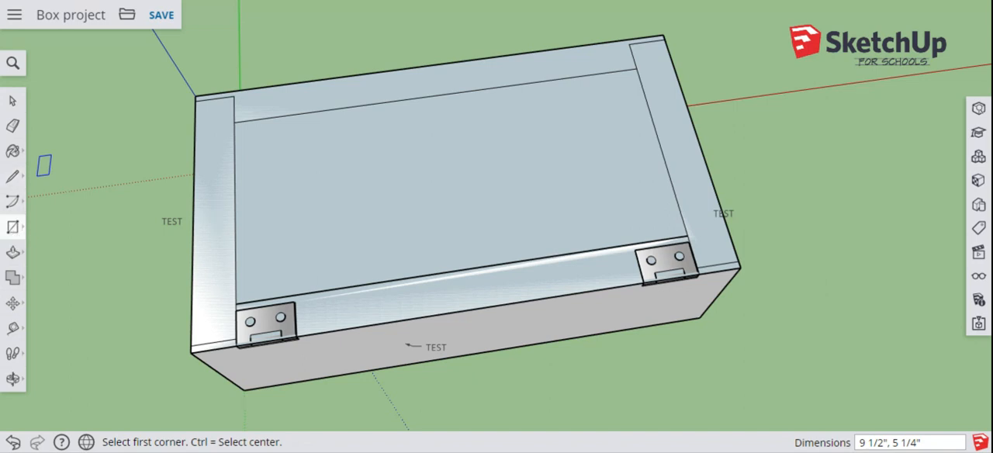
# Step: Pull the rectangle on top of the box up 3/4" to form the lid
pyautogui.click(12, 252)
pyautogui.click(48, 224)
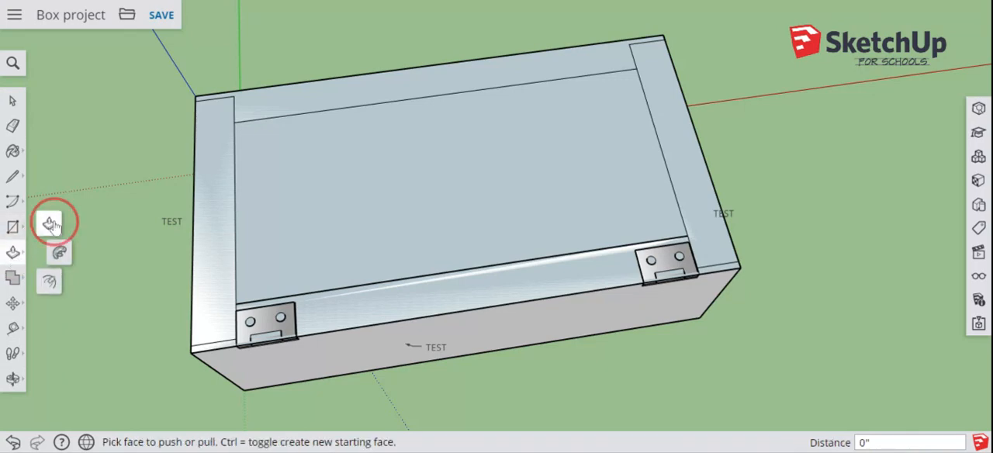
pyautogui.click(415, 197)
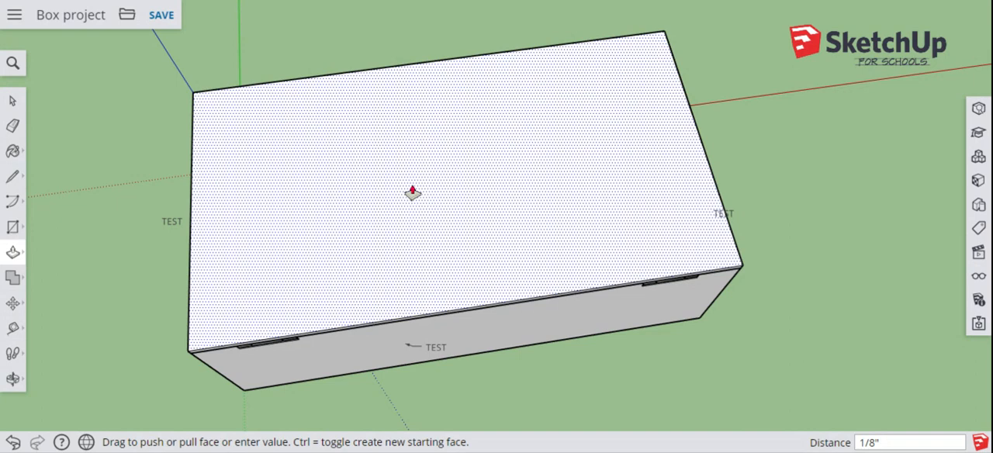
pyautogui.press('Escape')
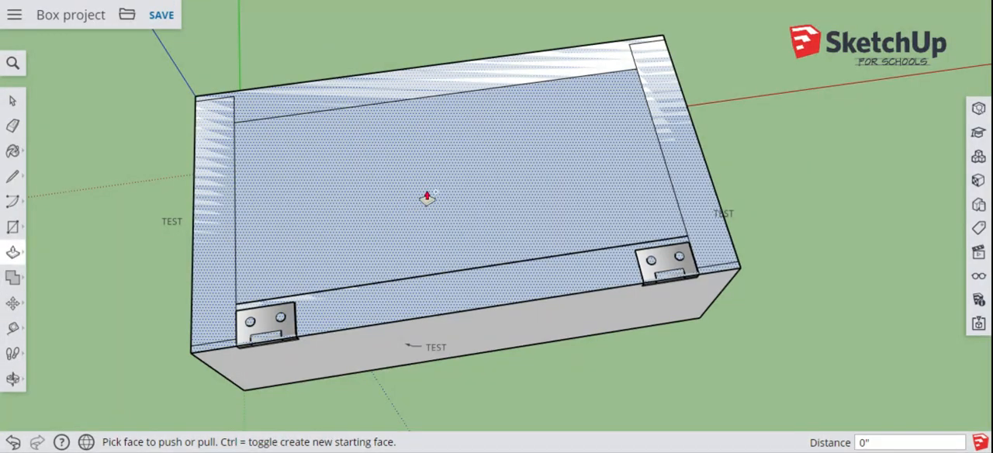
pyautogui.moveTo(426, 199); pyautogui.dragTo(416, 184)
pyautogui.write('3/')
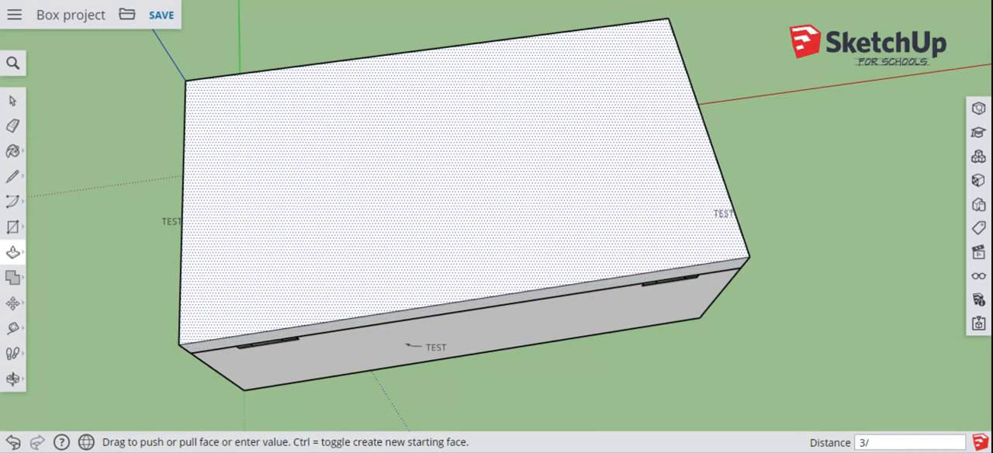
pyautogui.write('4')
pyautogui.press('Return')
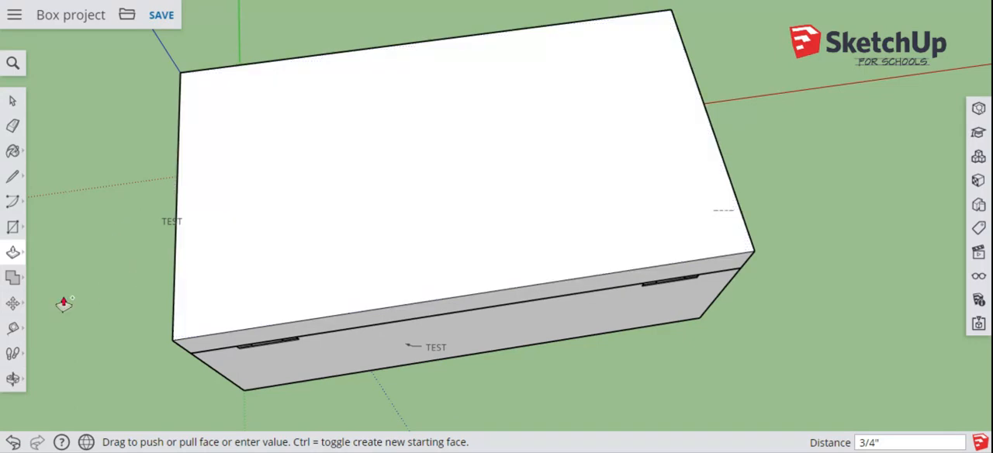
# Step: Try a freehand quarter-circle arc centred on the lid's upper hinge-side corner on the end face, and undo it
pyautogui.click(13, 379)
pyautogui.click(51, 321)
pyautogui.moveTo(82, 317); pyautogui.dragTo(450, 51)
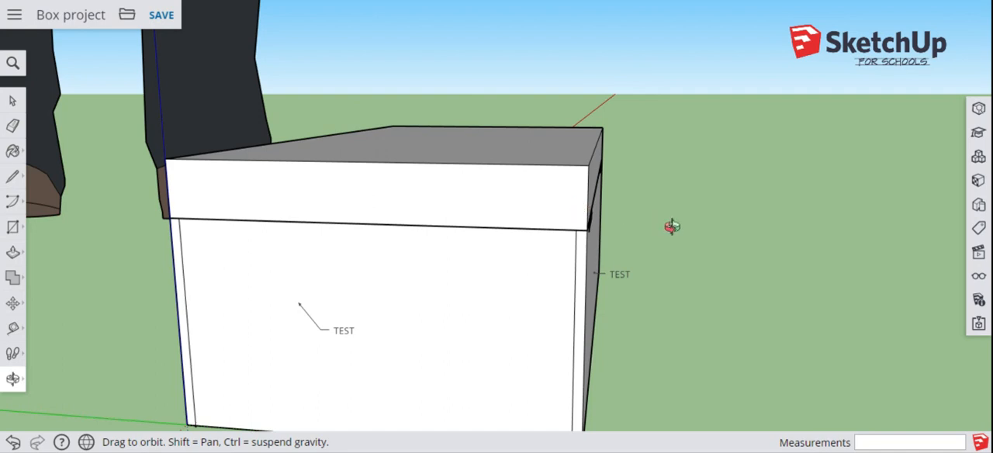
pyautogui.scroll(-1, 682, 239)
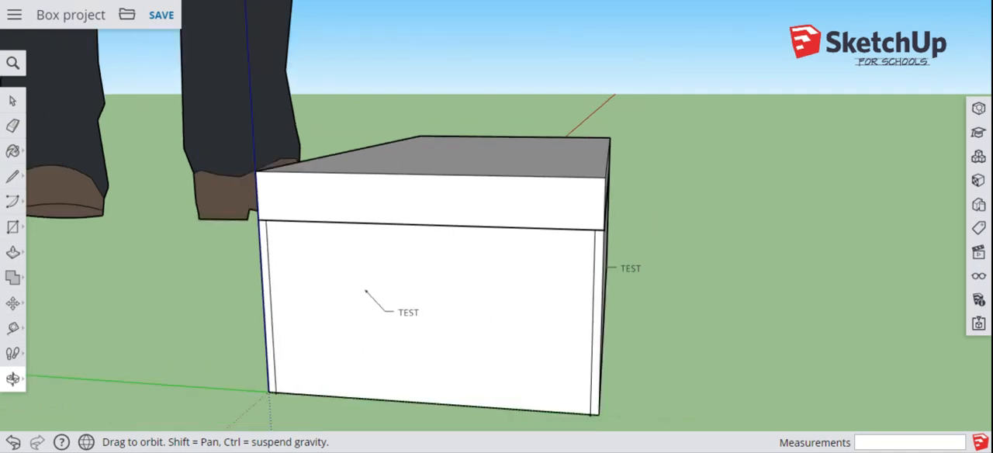
pyautogui.scroll(6, 683, 239)
pyautogui.scroll(-2, 683, 239)
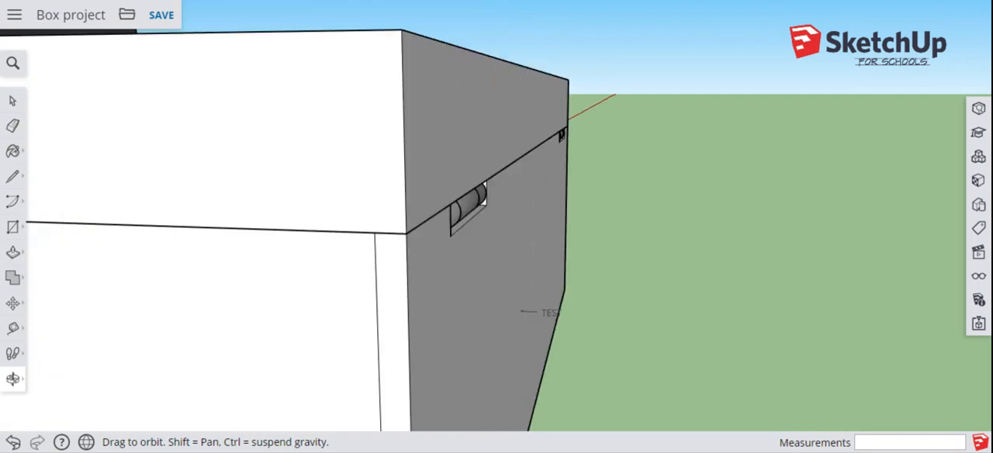
pyautogui.scroll(-5, 683, 229)
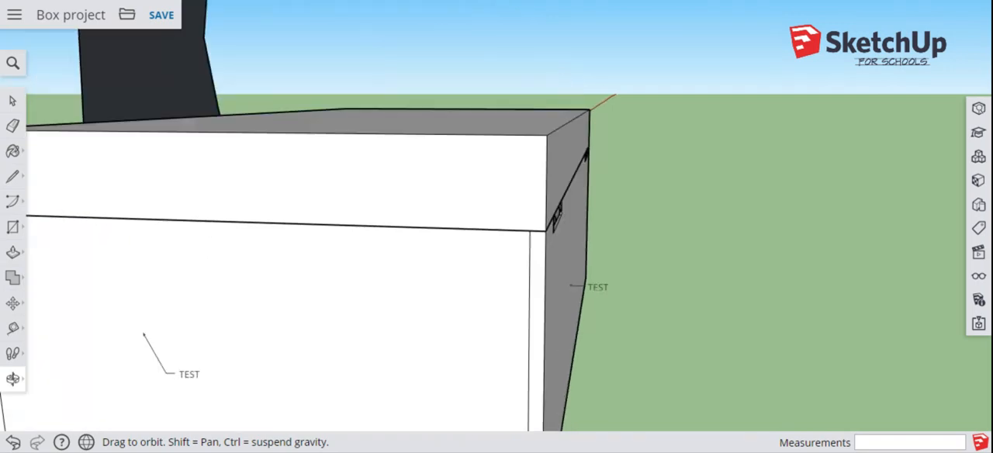
pyautogui.scroll(4, 682, 229)
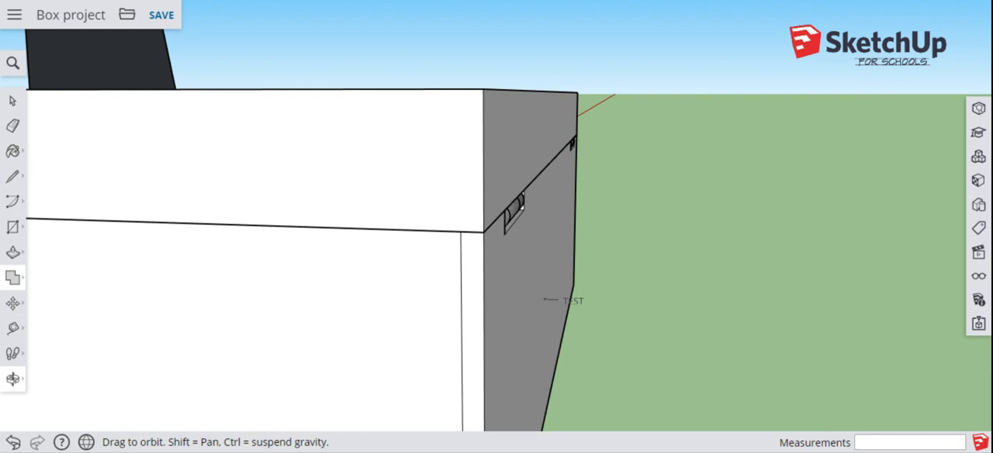
pyautogui.click(14, 227)
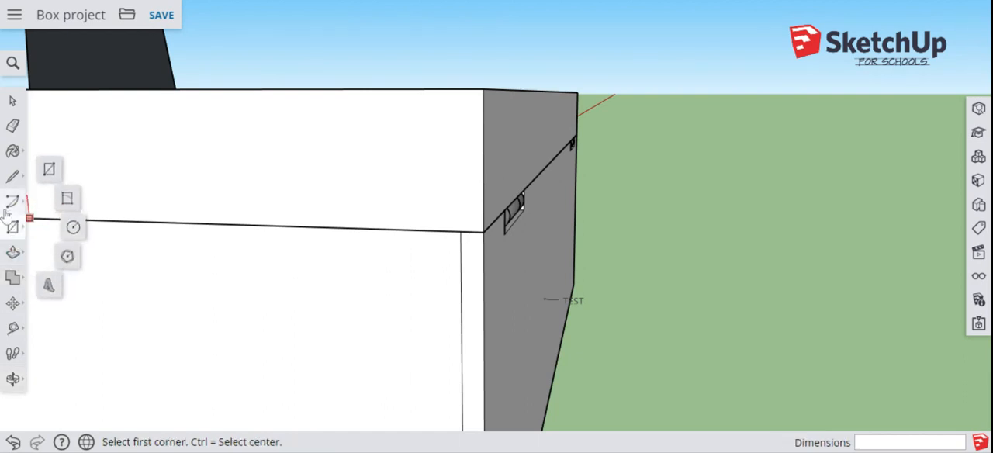
pyautogui.click(8, 206)
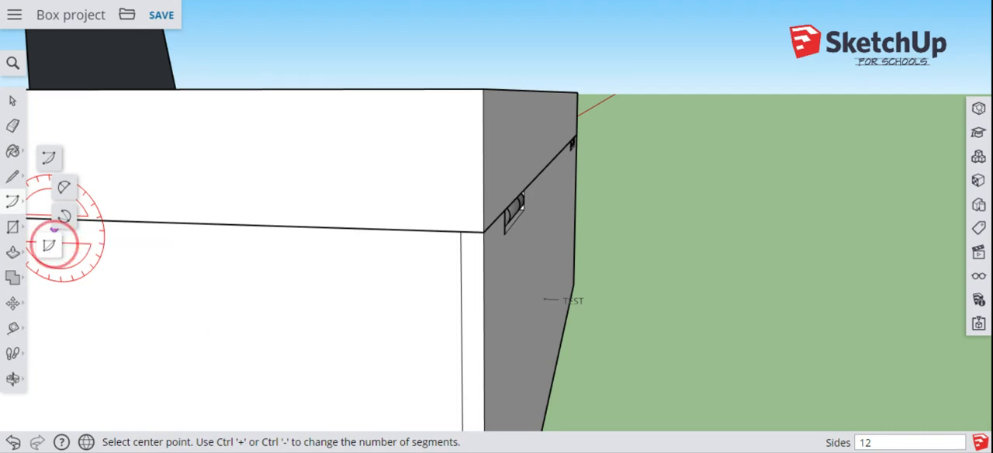
pyautogui.click(52, 247)
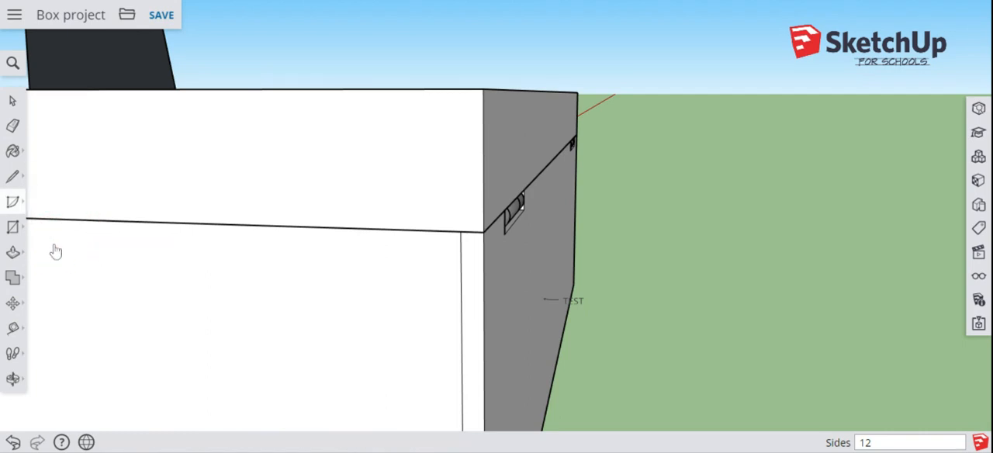
pyautogui.click(482, 88)
pyautogui.click(483, 88)
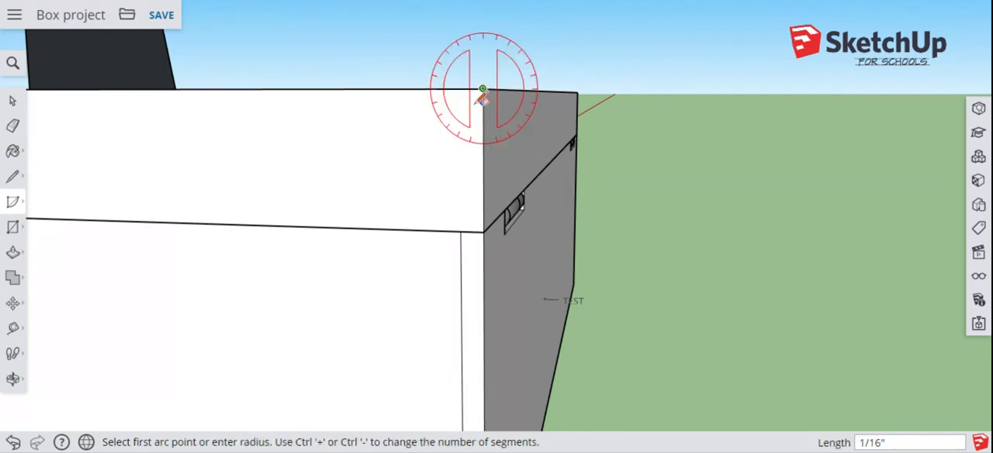
pyautogui.click(436, 88)
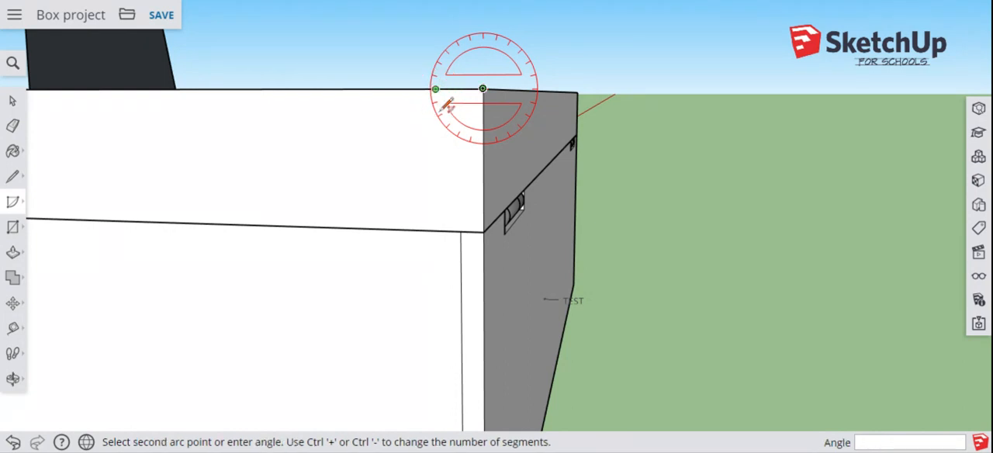
pyautogui.click(483, 139)
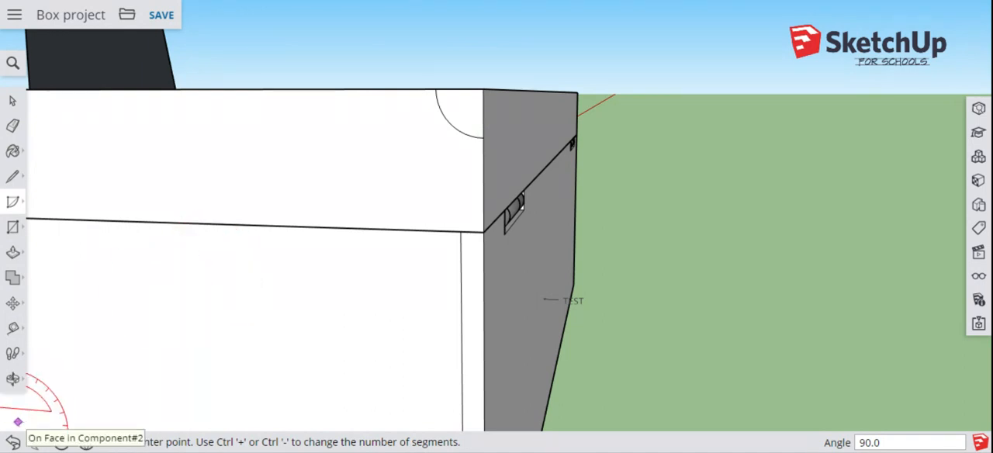
pyautogui.click(12, 443)
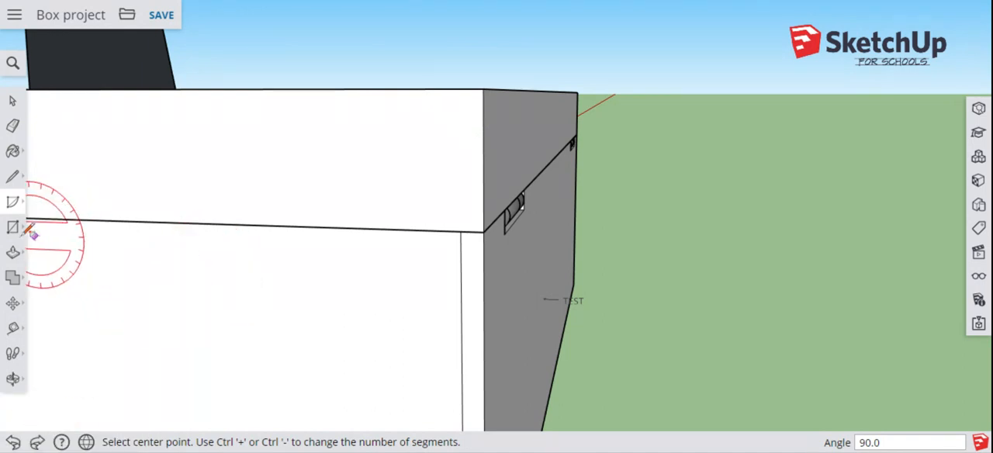
# Step: Draw a quarter-circle arc with a 3/8" radius on the lid's end face, centred on its upper hinge-side corner
pyautogui.click(13, 203)
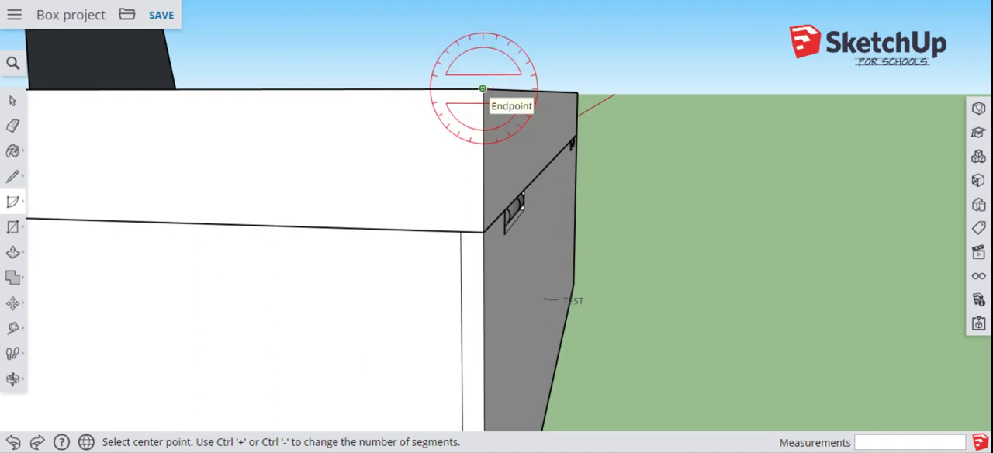
pyautogui.click(483, 89)
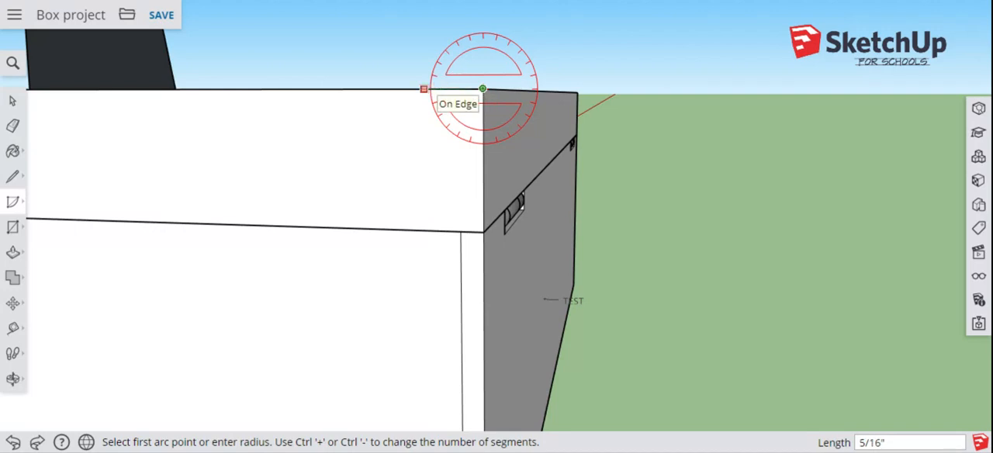
pyautogui.write('3/8')
pyautogui.press('Return')
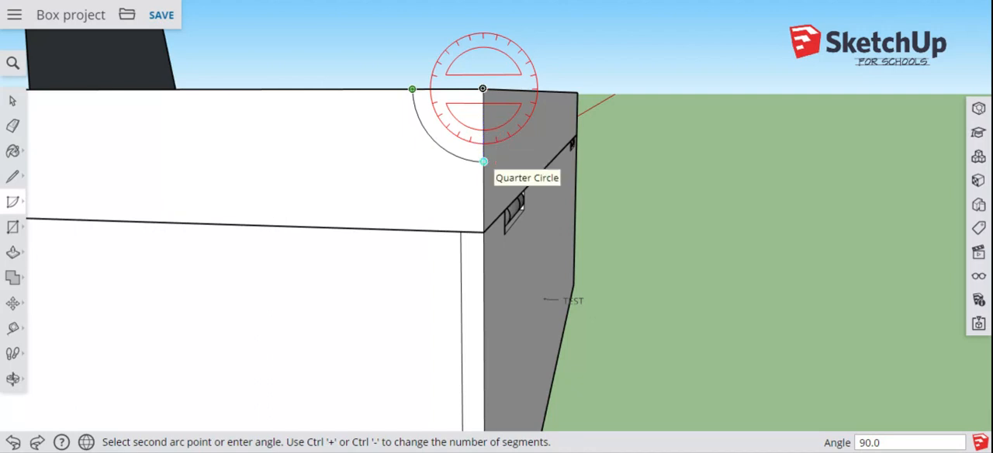
pyautogui.click(483, 161)
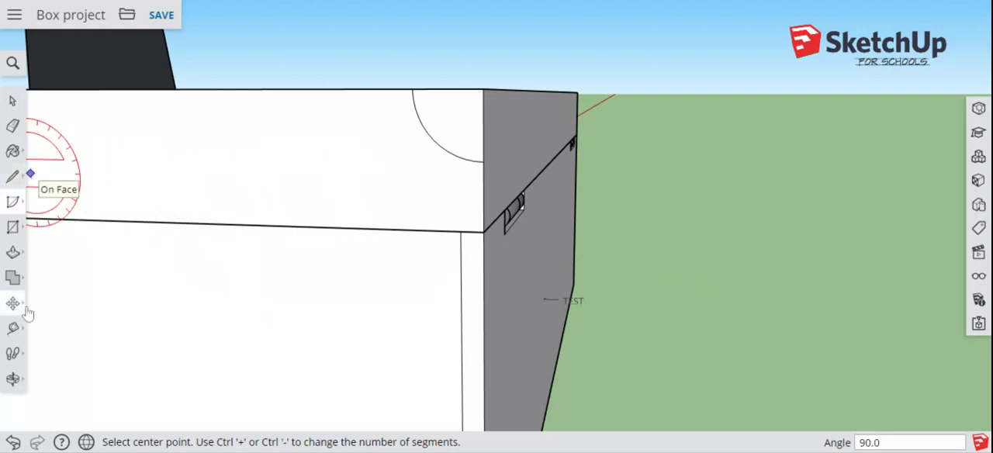
# Step: Select the four edges around the perimeter of the lid's top face
pyautogui.click(13, 380)
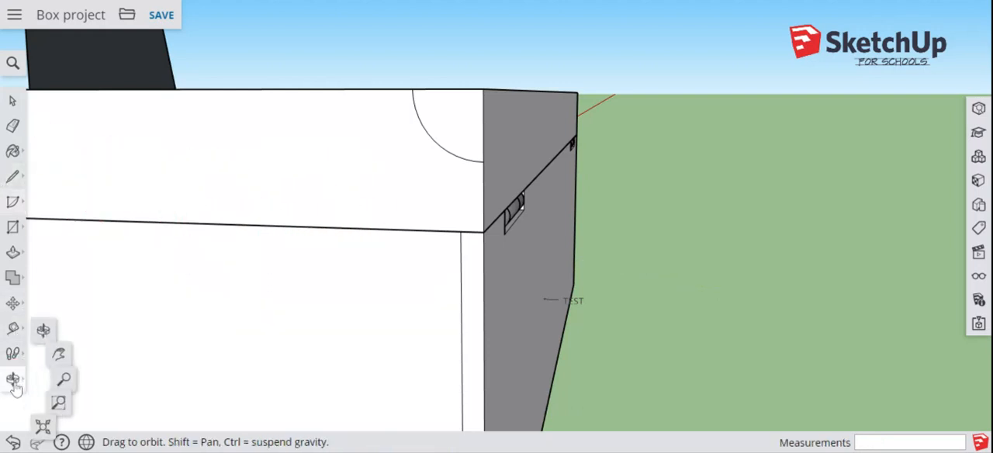
pyautogui.moveTo(229, 268); pyautogui.dragTo(308, 394)
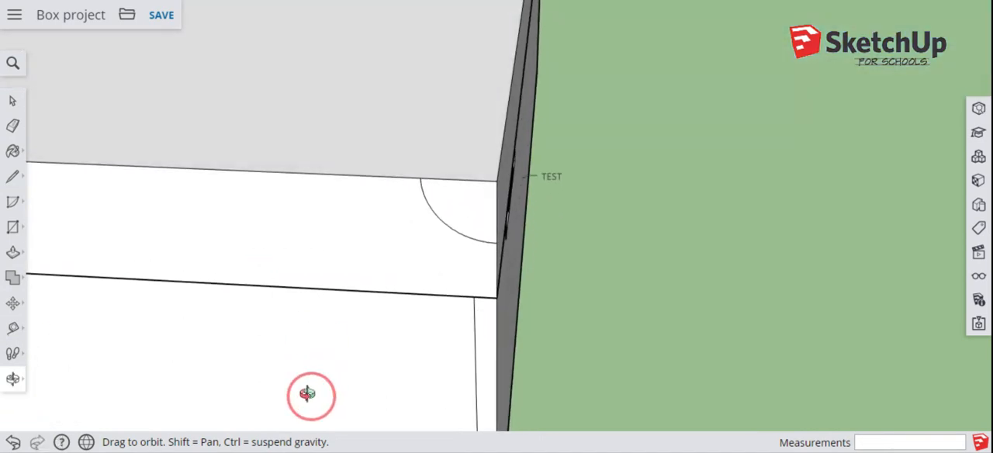
pyautogui.scroll(5, 307, 392)
pyautogui.scroll(-5, 307, 392)
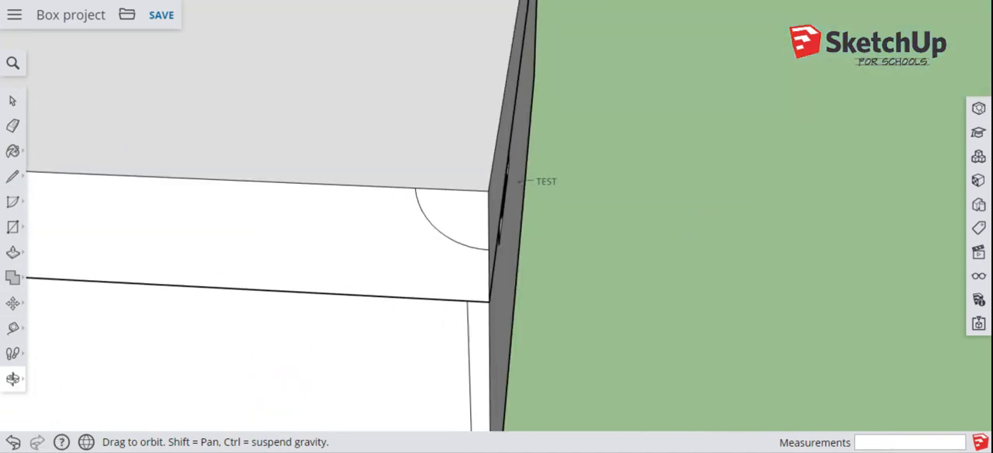
pyautogui.scroll(-4, 308, 393)
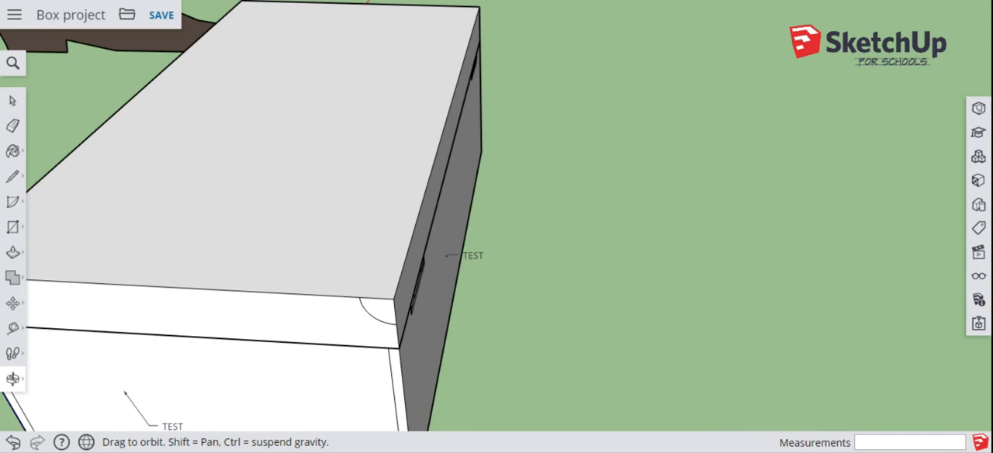
pyautogui.keyDown('shift'); pyautogui.moveTo(264, 220); pyautogui.dragTo(375, 251); pyautogui.keyUp('shift')
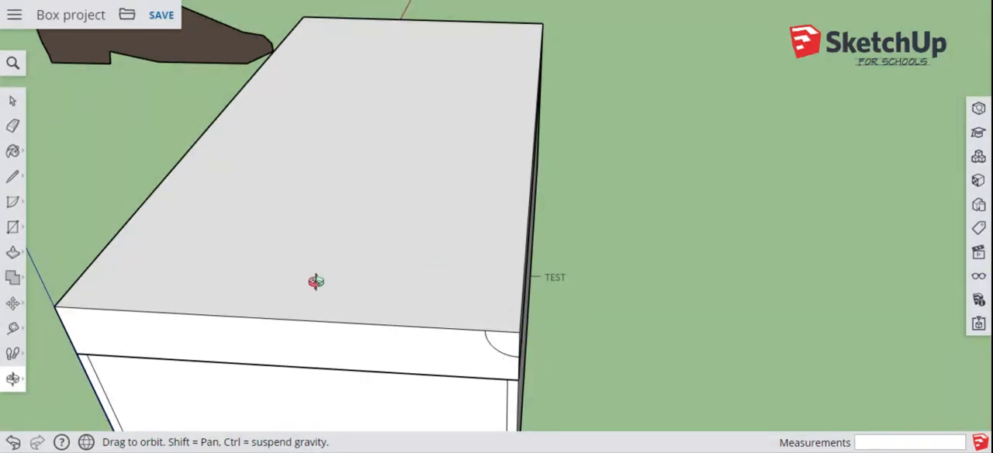
pyautogui.moveTo(315, 280); pyautogui.dragTo(229, 283)
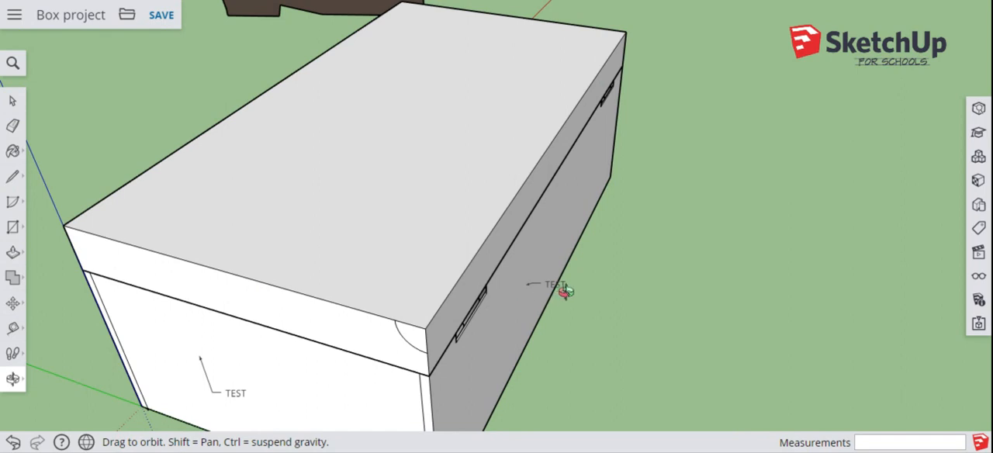
pyautogui.keyDown('shift'); pyautogui.moveTo(561, 289); pyautogui.dragTo(565, 301); pyautogui.keyUp('shift')
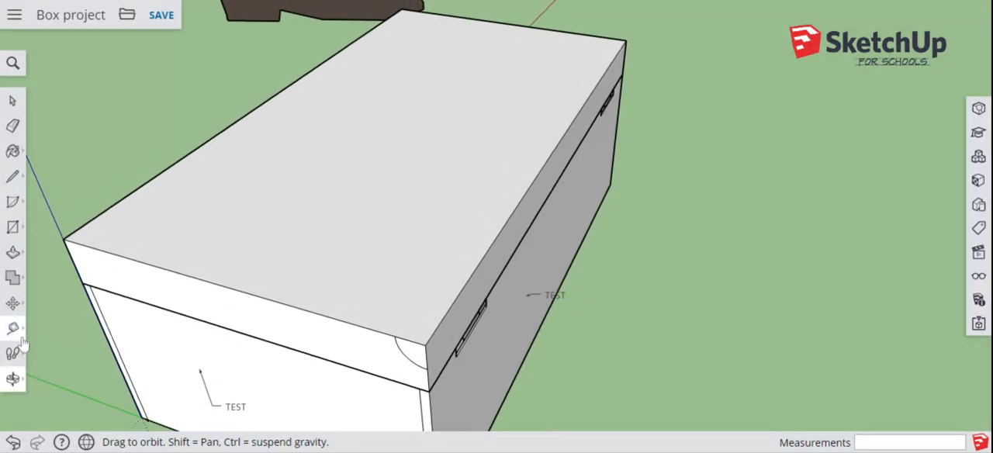
pyautogui.click(15, 259)
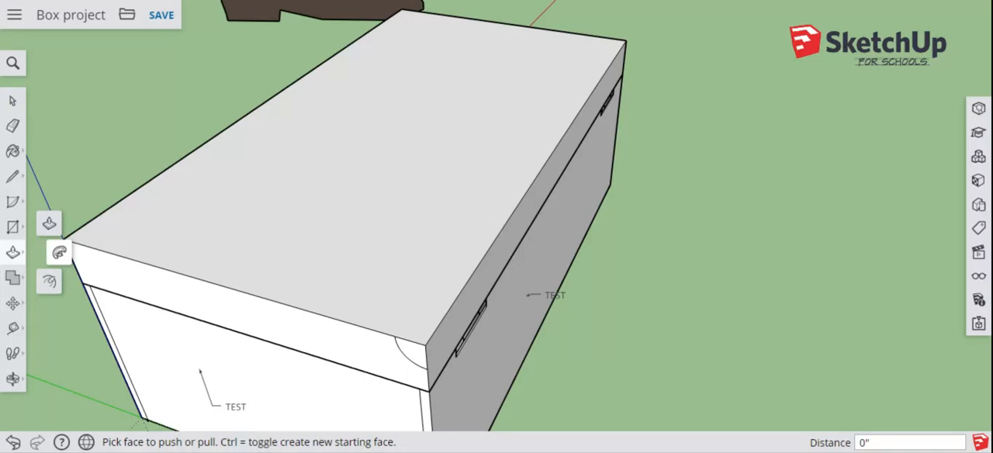
pyautogui.click(12, 104)
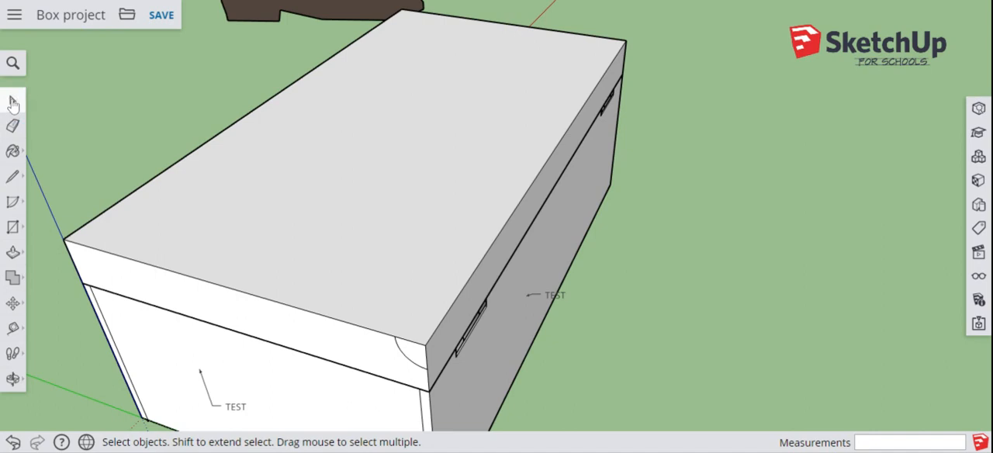
pyautogui.click(494, 240)
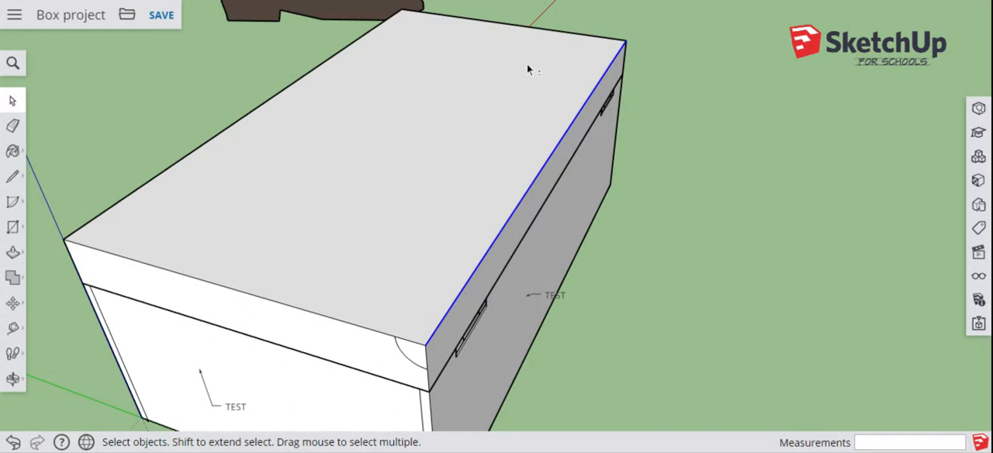
pyautogui.keyDown('shift'); pyautogui.click(286, 304); pyautogui.keyUp('shift')
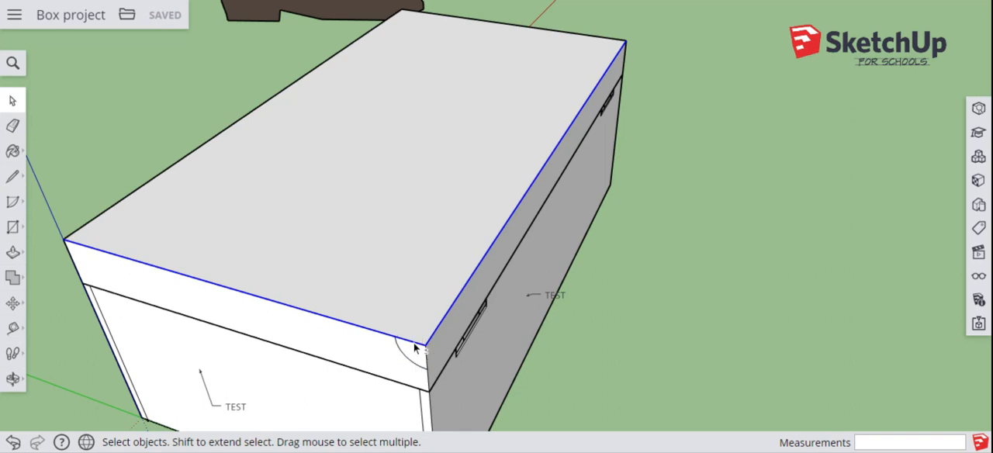
pyautogui.keyDown('shift'); pyautogui.click(224, 132); pyautogui.keyUp('shift')
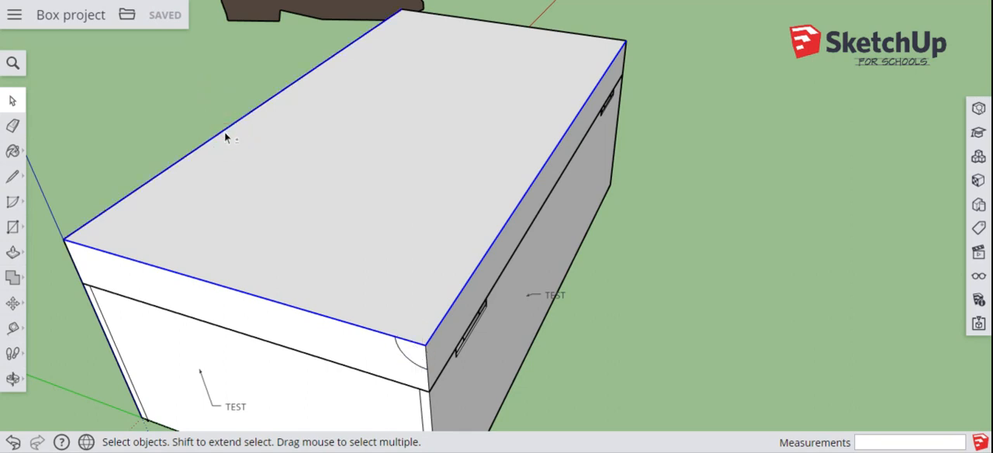
pyautogui.keyDown('shift'); pyautogui.click(479, 22); pyautogui.keyUp('shift')
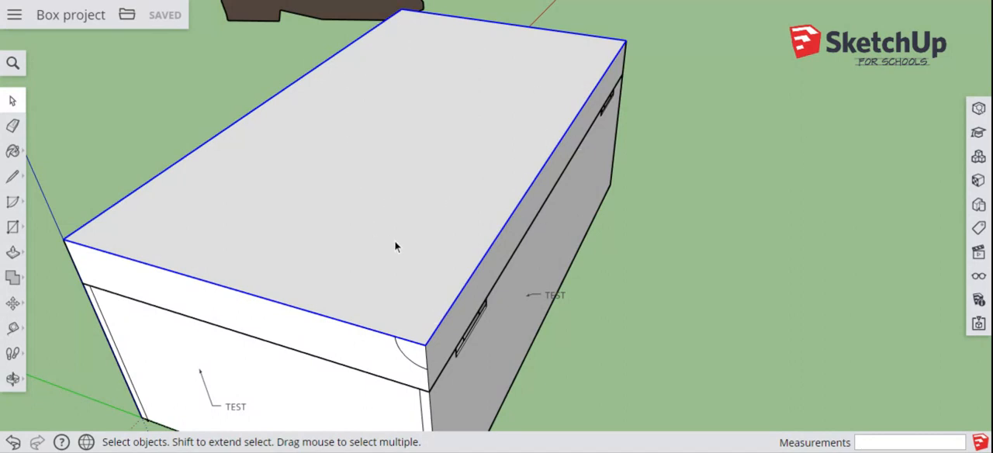
# Step: Sweep the quarter-circle profile around the lid's entire top perimeter with Follow Me to cut a cove edge
pyautogui.click(12, 255)
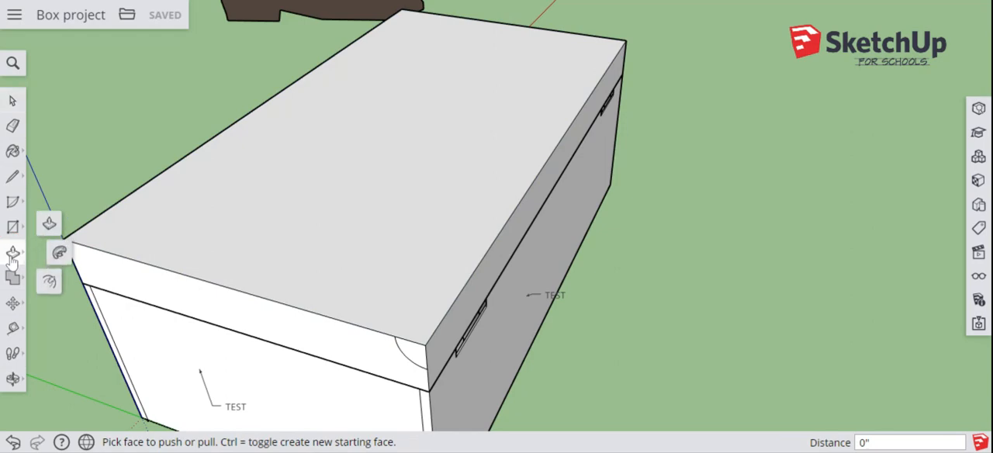
pyautogui.click(59, 254)
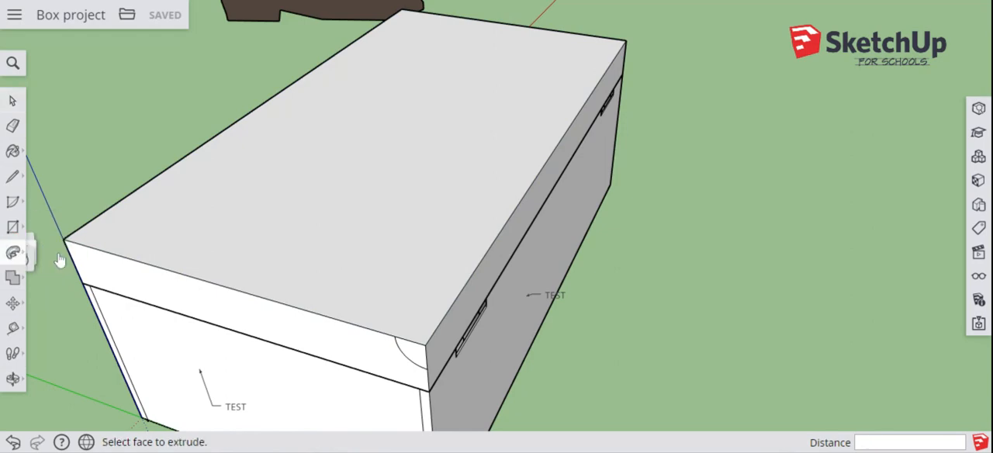
pyautogui.click(413, 354)
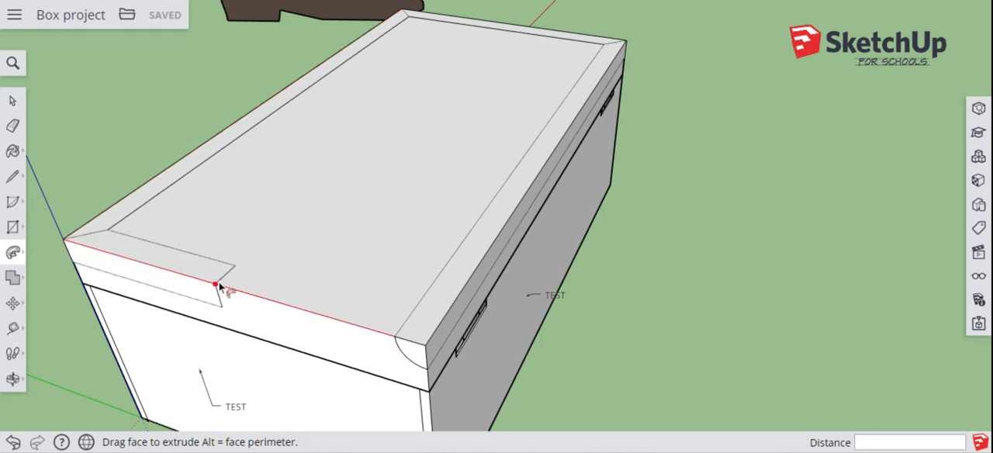
pyautogui.moveTo(326, 312); pyautogui.dragTo(416, 344)
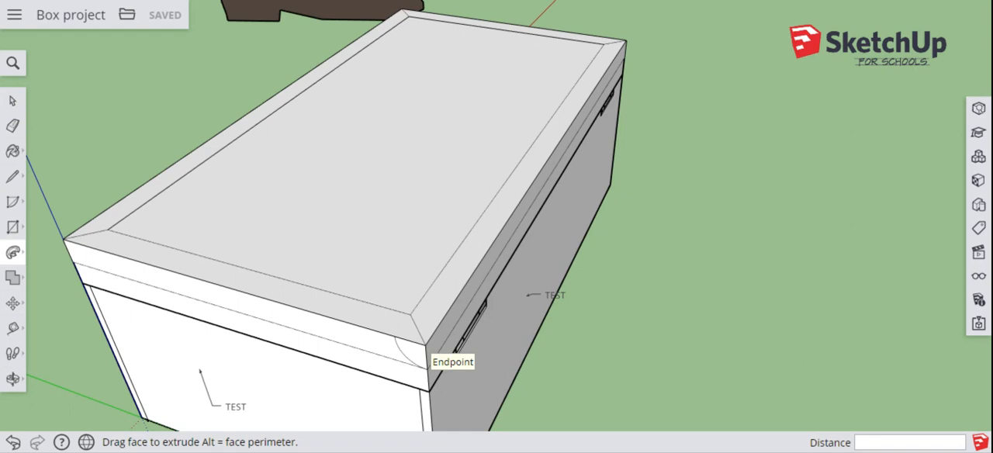
pyautogui.click(425, 359)
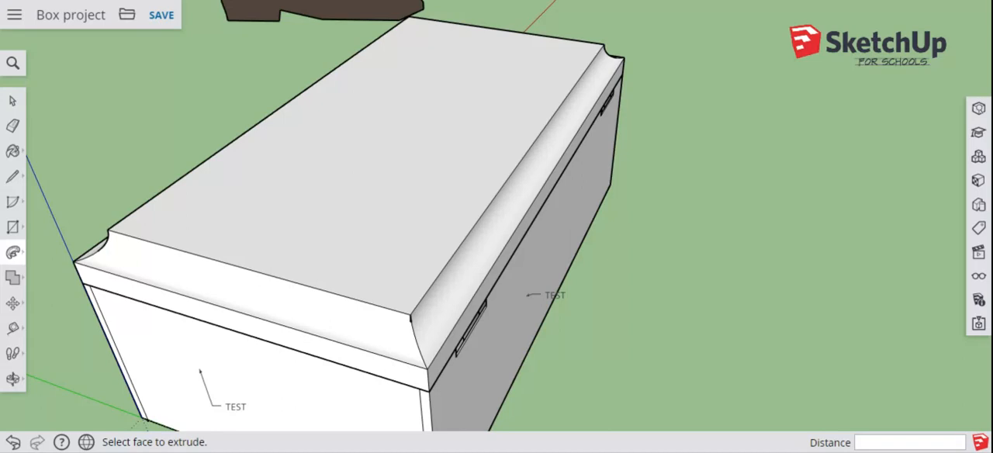
# Step: Search the 3D Warehouse components for "molding profiles"
pyautogui.click(979, 157)
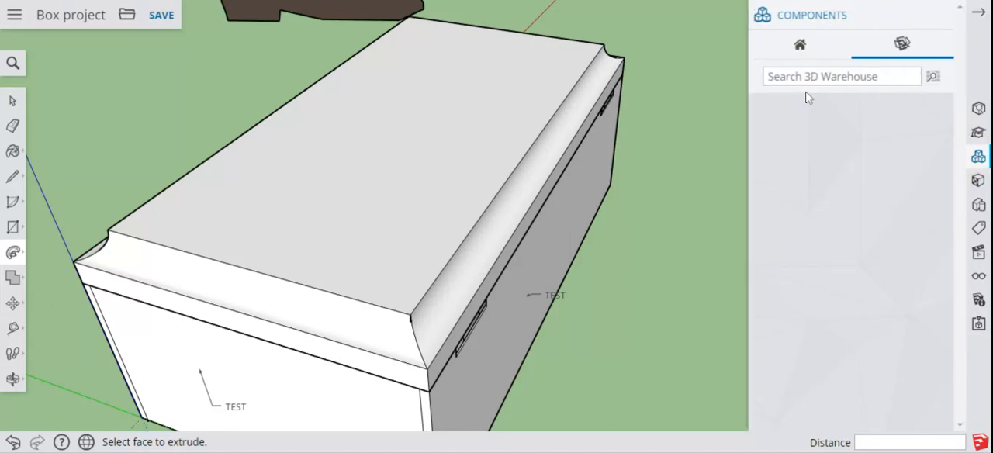
pyautogui.click(793, 82)
pyautogui.write('mo')
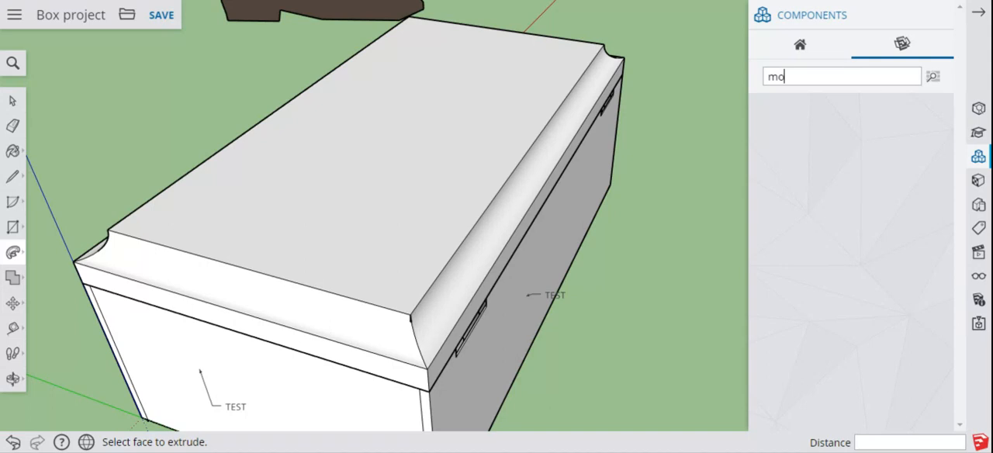
pyautogui.write('lding profiles')
pyautogui.press('Return')
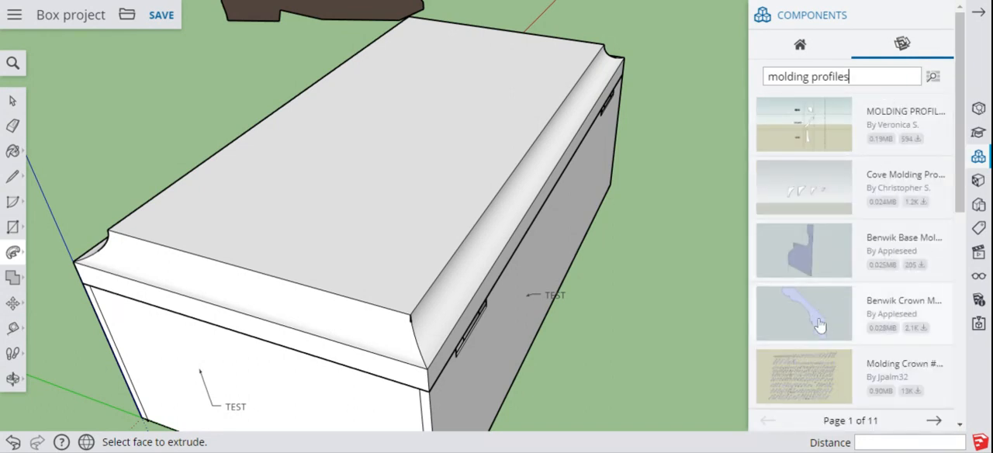
# Step: Browse the first page of molding profile results and close the component library
pyautogui.scroll(-10, 813, 326)
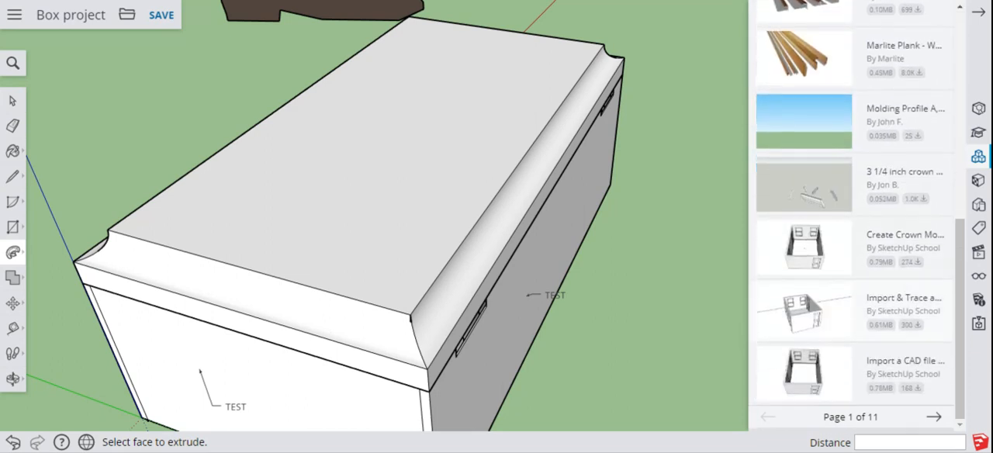
pyautogui.scroll(3, 853, 215)
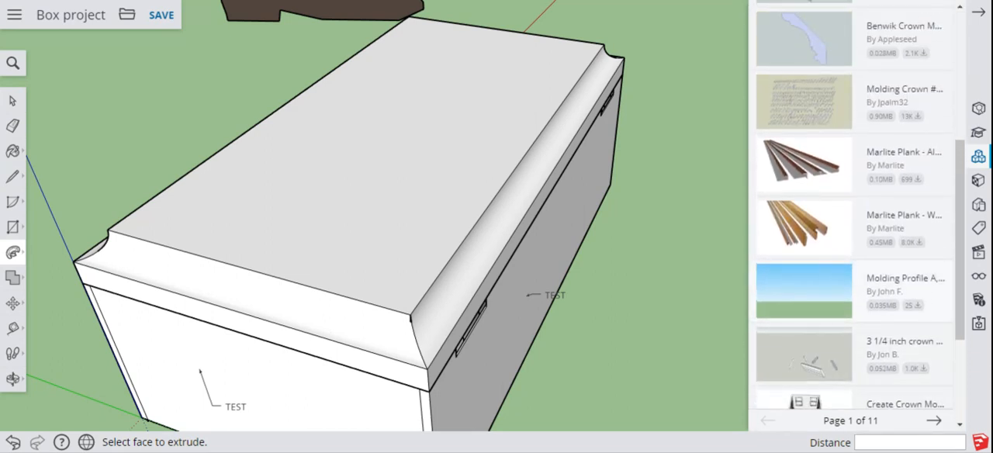
pyautogui.scroll(2, 836, 339)
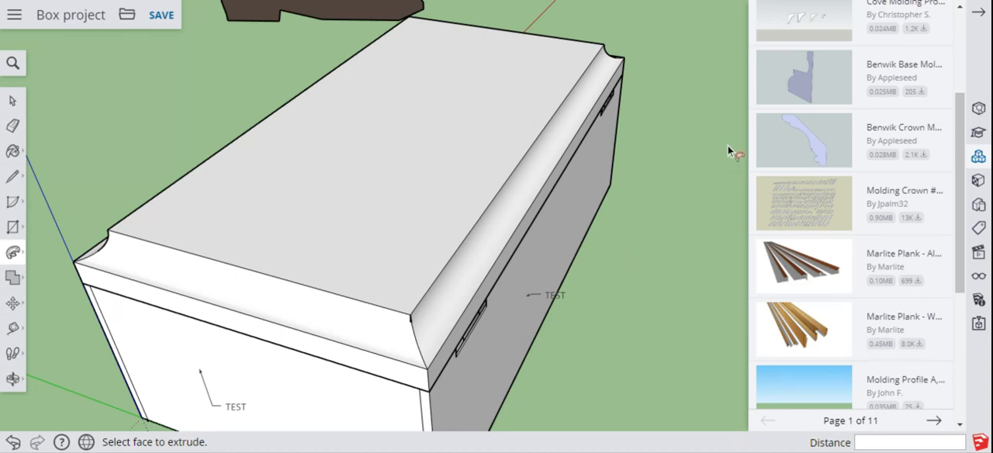
pyautogui.scroll(5, 727, 155)
pyautogui.scroll(-5, 727, 155)
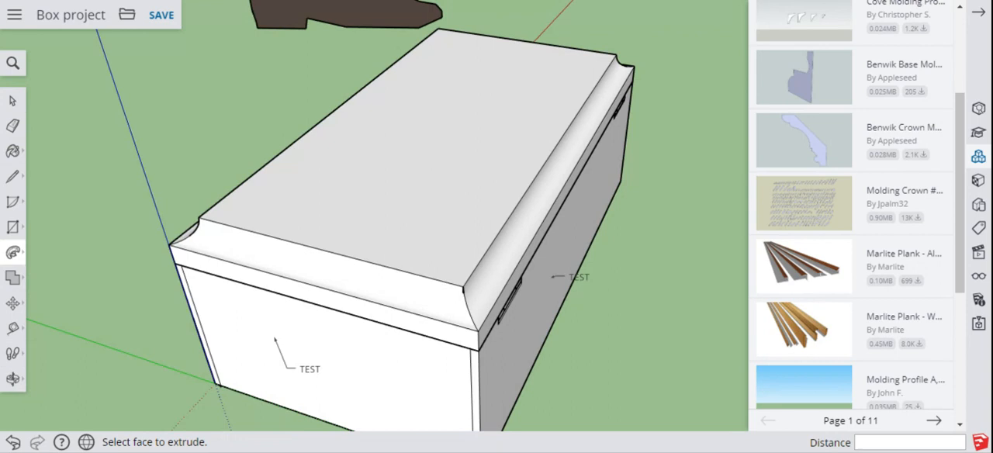
pyautogui.scroll(-2, 708, 199)
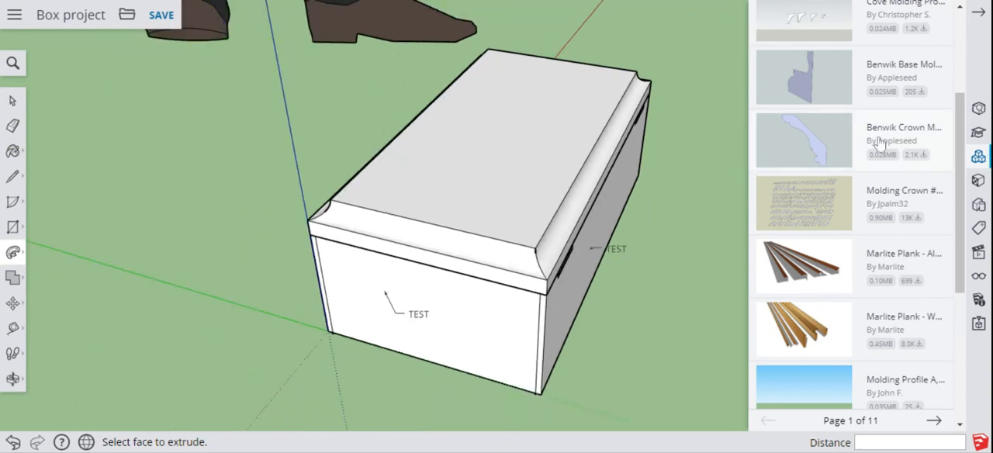
pyautogui.scroll(4, 879, 142)
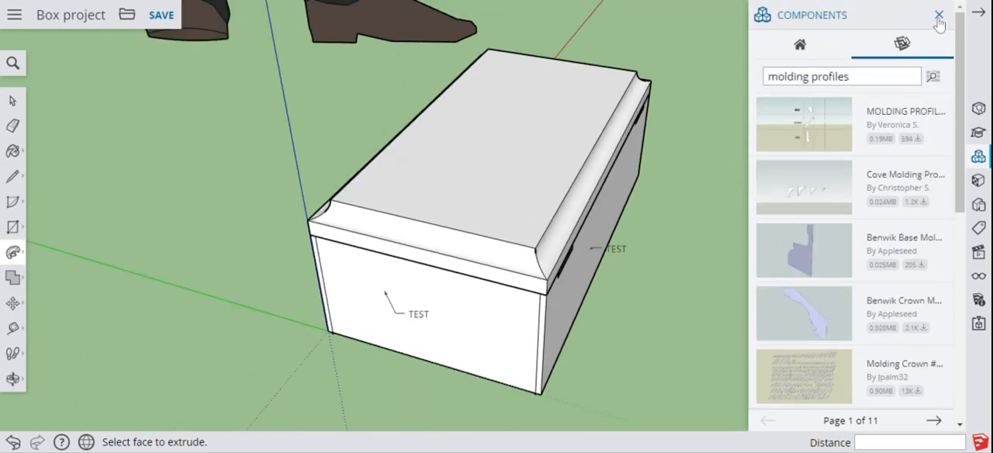
pyautogui.click(938, 17)
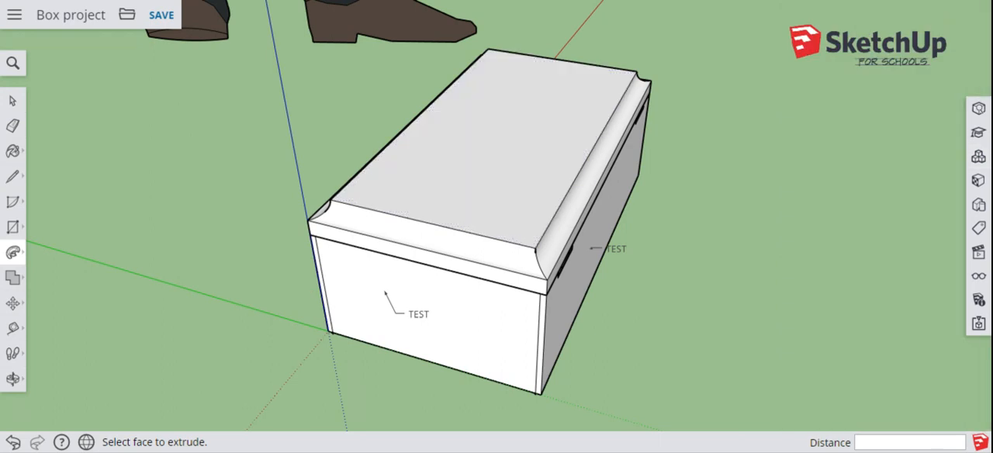
# Step: Save the box project and select the lid's entire connected geometry
pyautogui.click(163, 19)
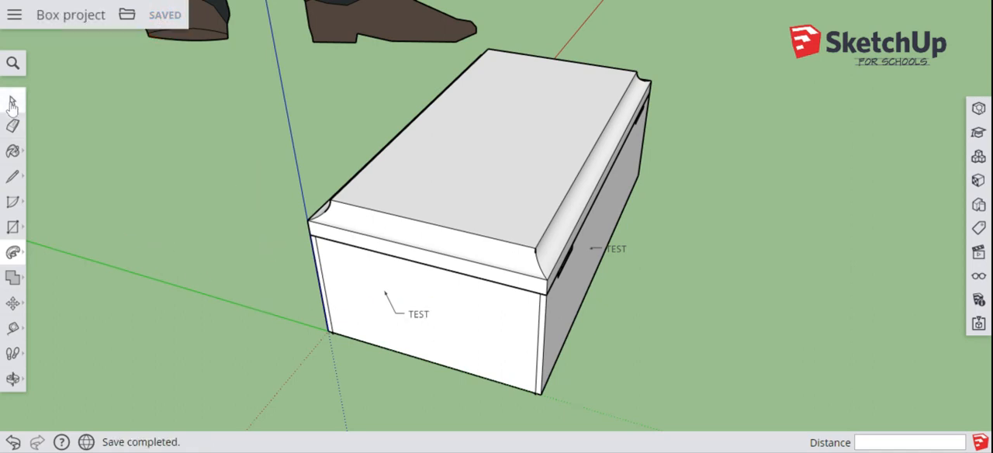
pyautogui.click(12, 101)
pyautogui.click(424, 199)
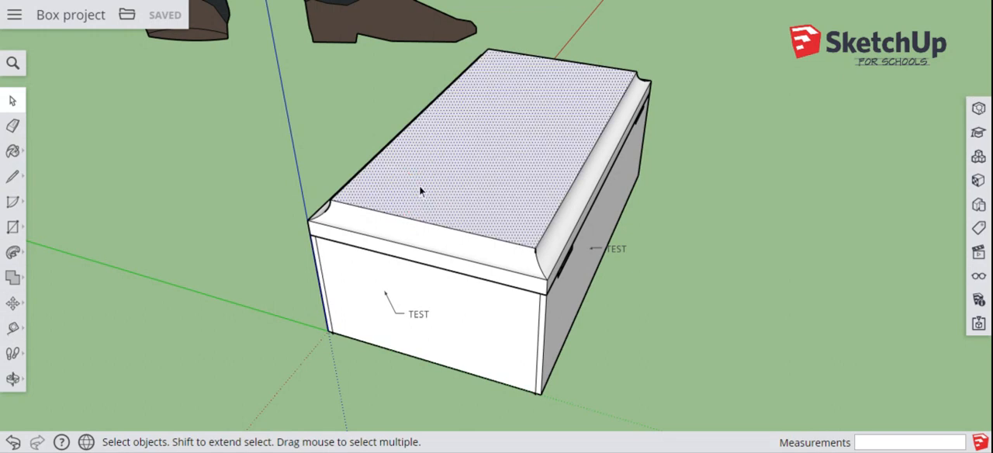
pyautogui.doubleClick(420, 190)
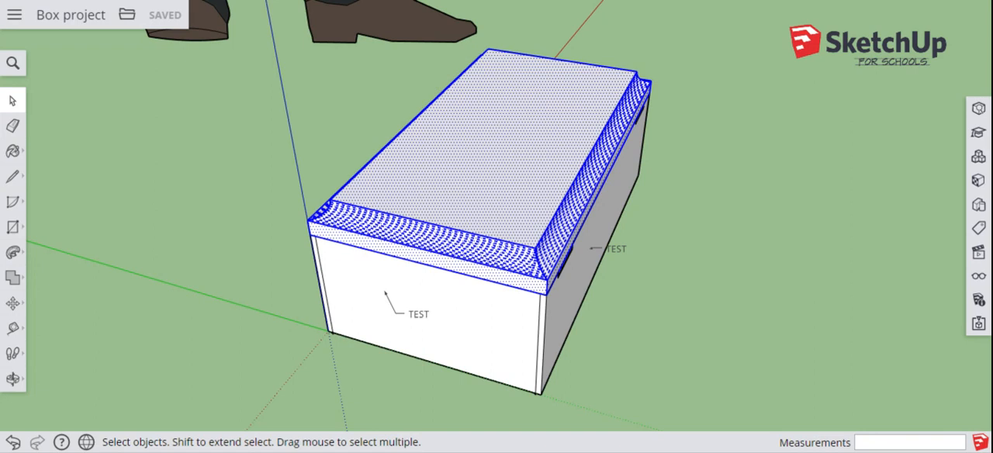
# Step: Rotate the selected lid open by about 40.1° around its lower hinge-side corner, and clear the selection
pyautogui.click(14, 306)
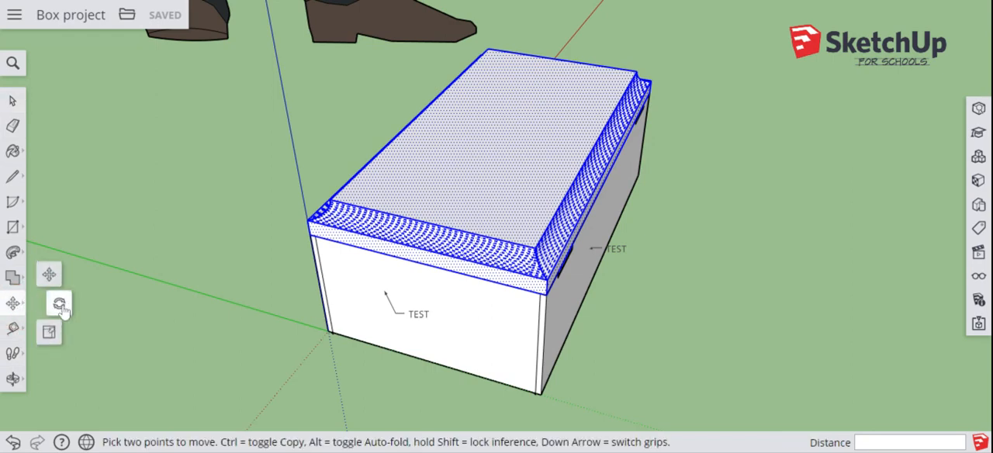
pyautogui.click(60, 305)
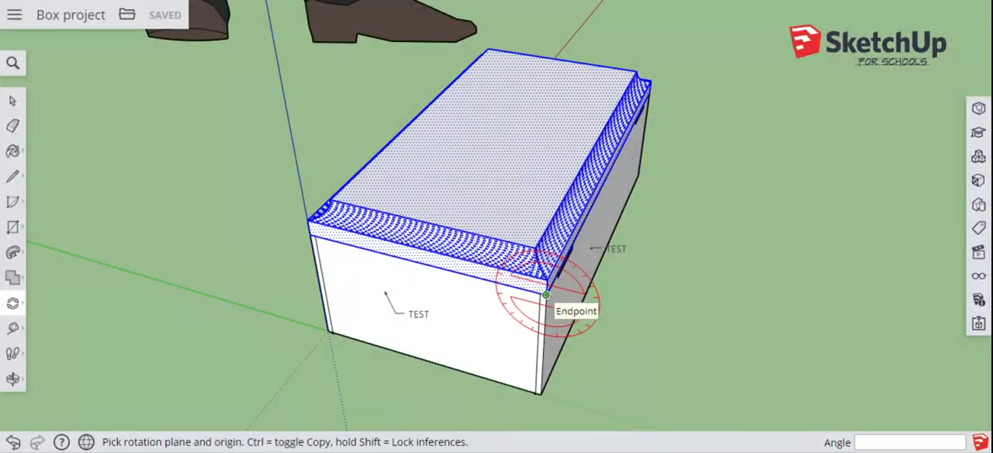
pyautogui.click(545, 295)
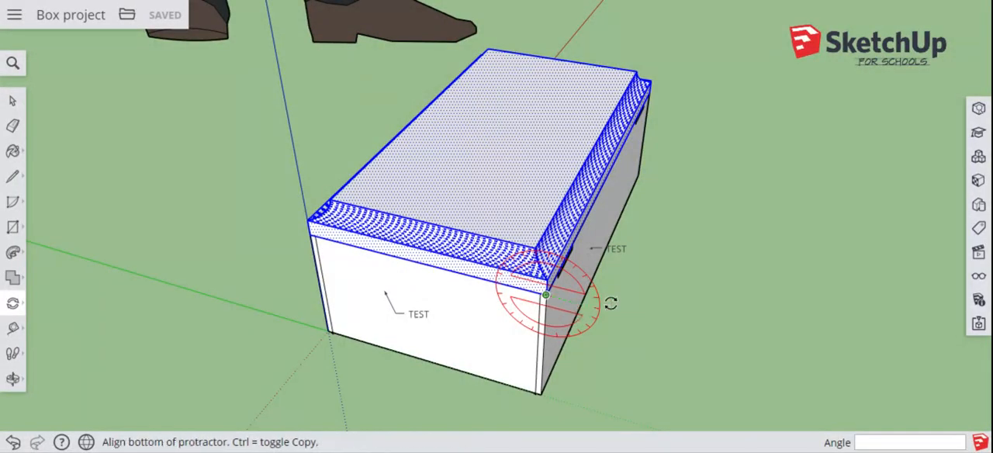
pyautogui.click(660, 327)
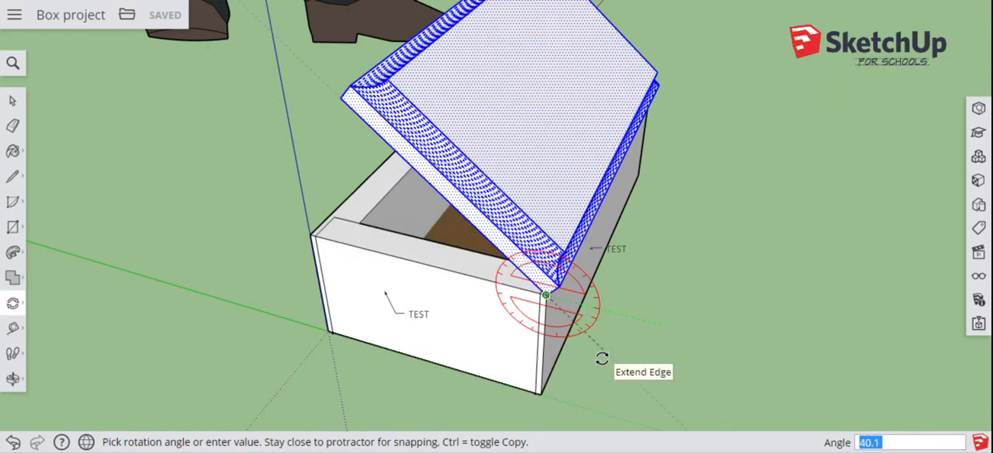
pyautogui.click(600, 368)
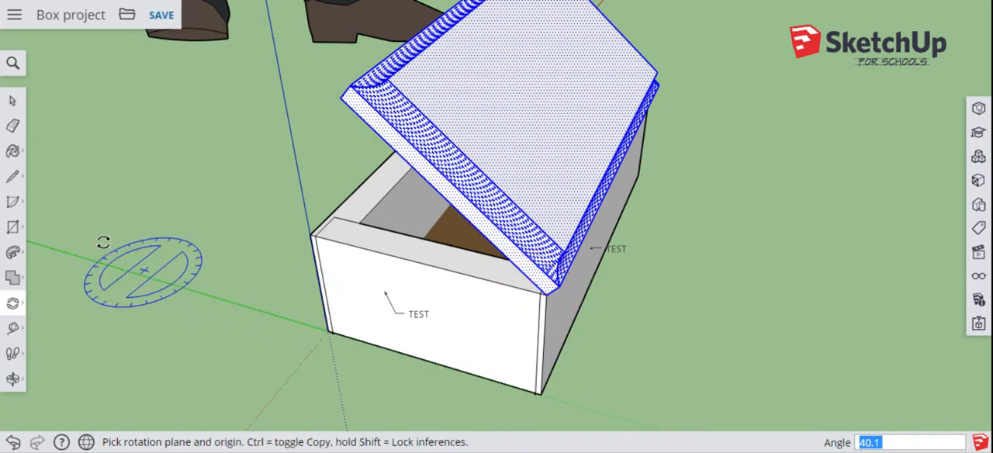
pyautogui.click(12, 100)
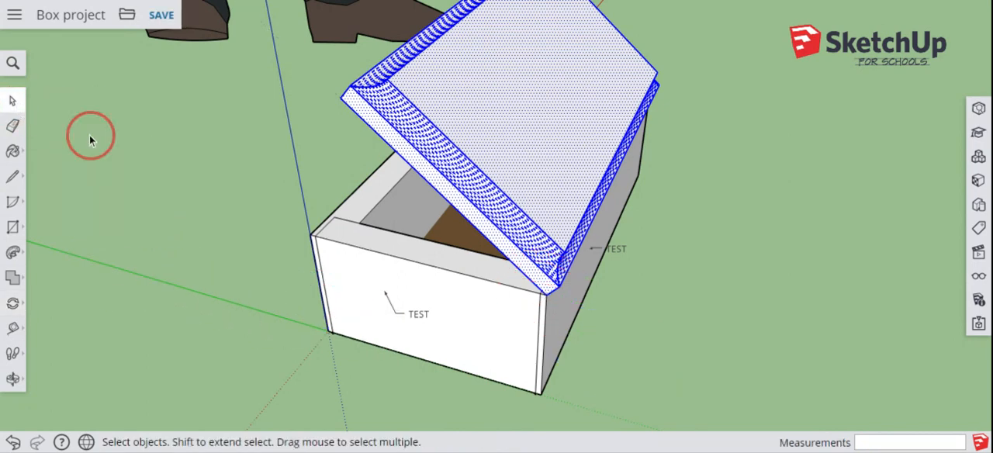
pyautogui.click(90, 137)
pyautogui.click(13, 379)
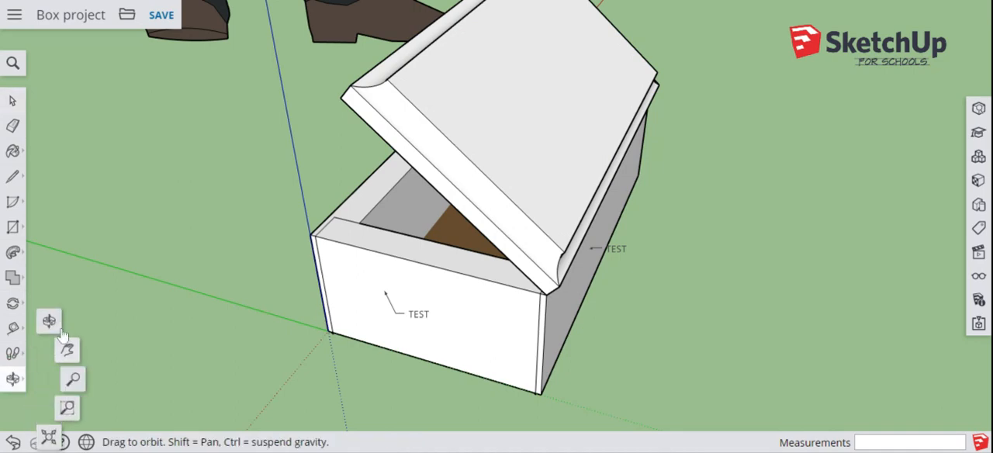
pyautogui.moveTo(174, 333); pyautogui.dragTo(495, 286)
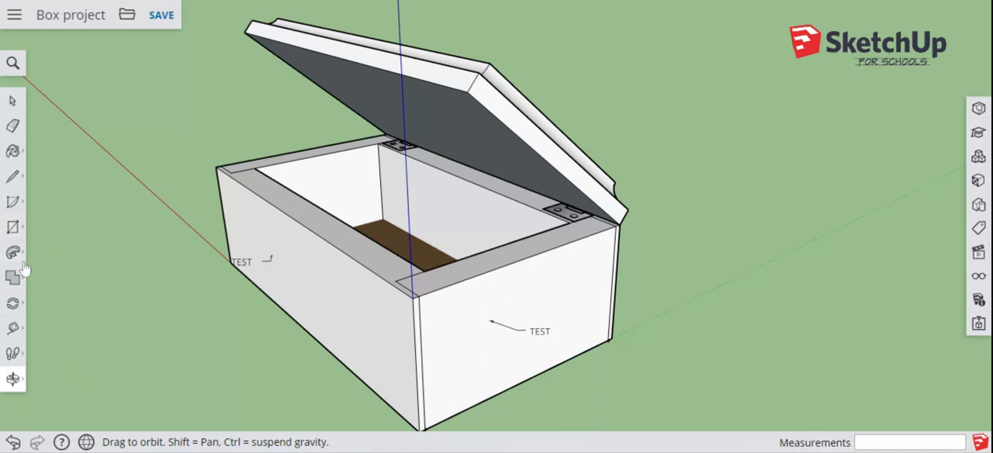
pyautogui.click(14, 329)
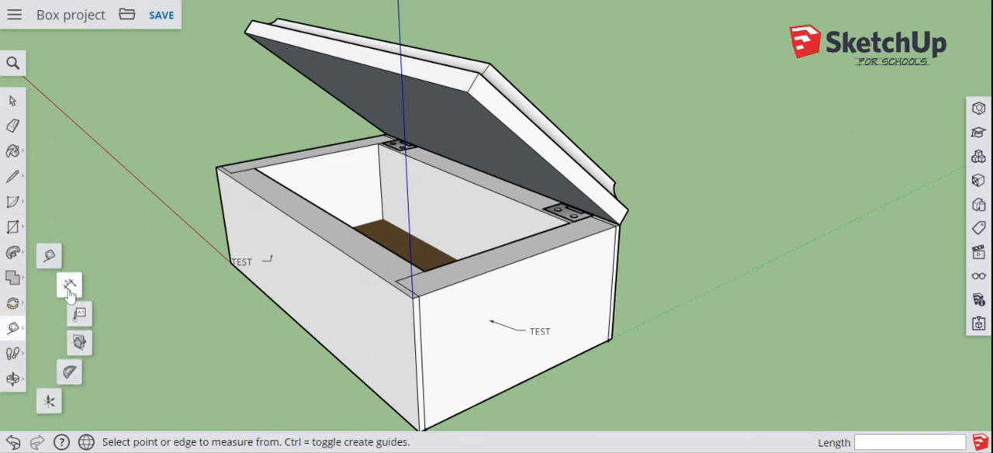
pyautogui.click(70, 288)
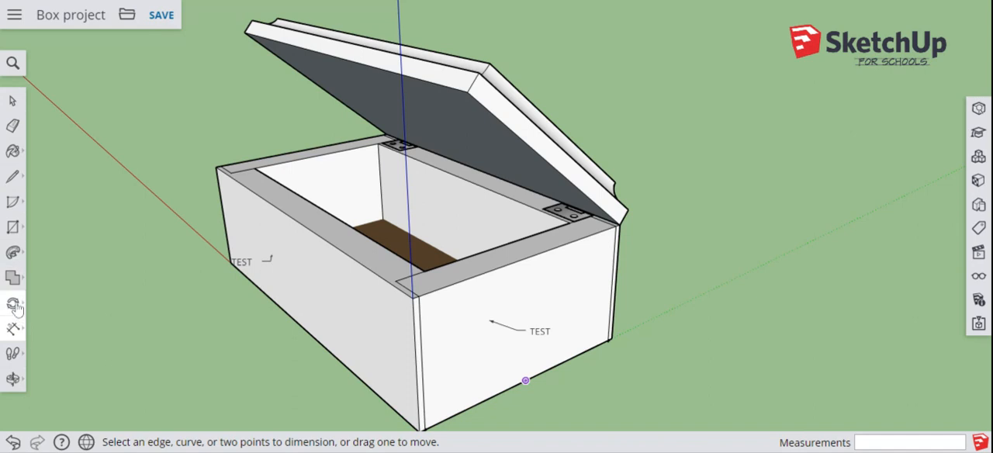
pyautogui.click(14, 329)
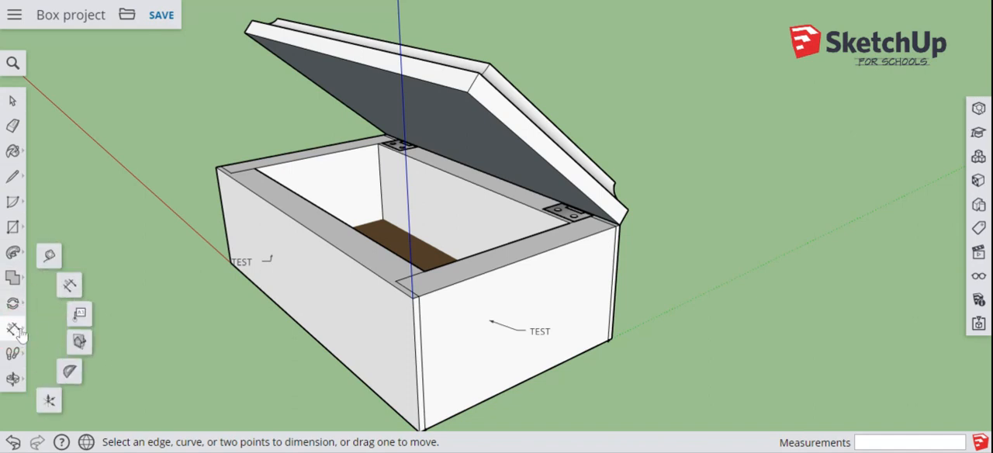
pyautogui.click(70, 286)
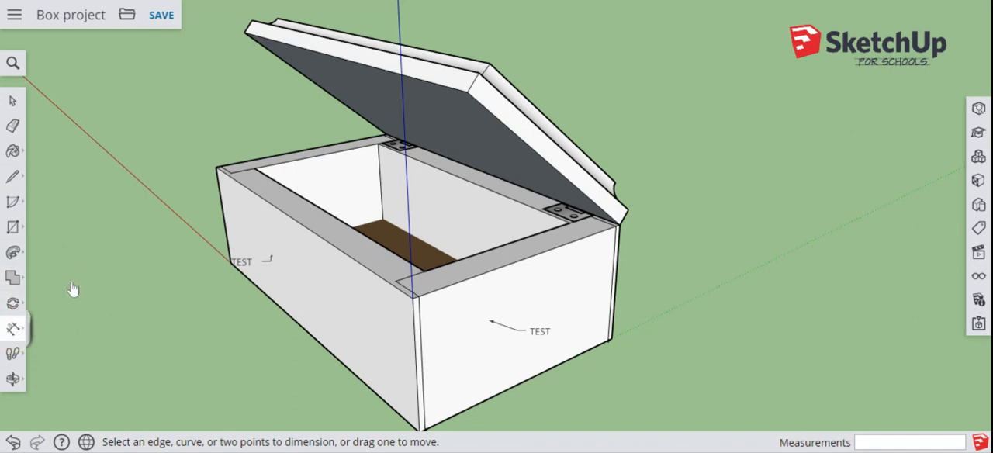
pyautogui.click(302, 332)
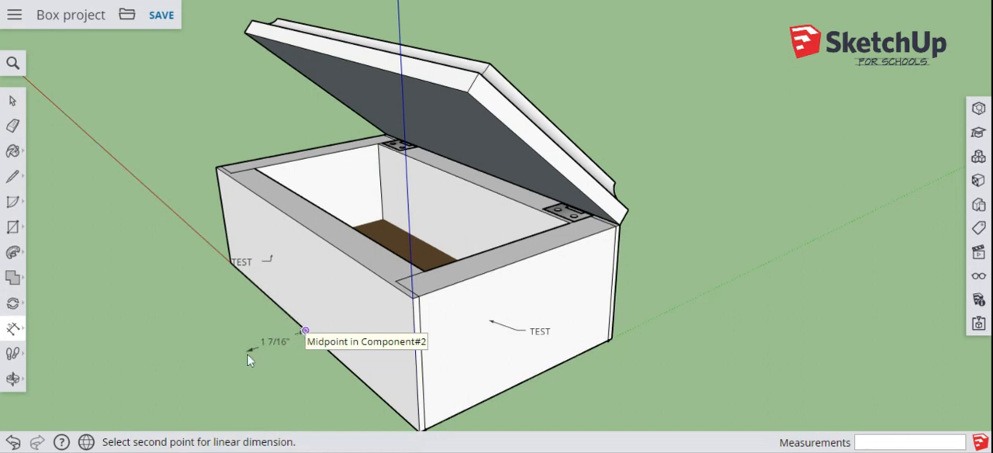
pyautogui.press('Escape')
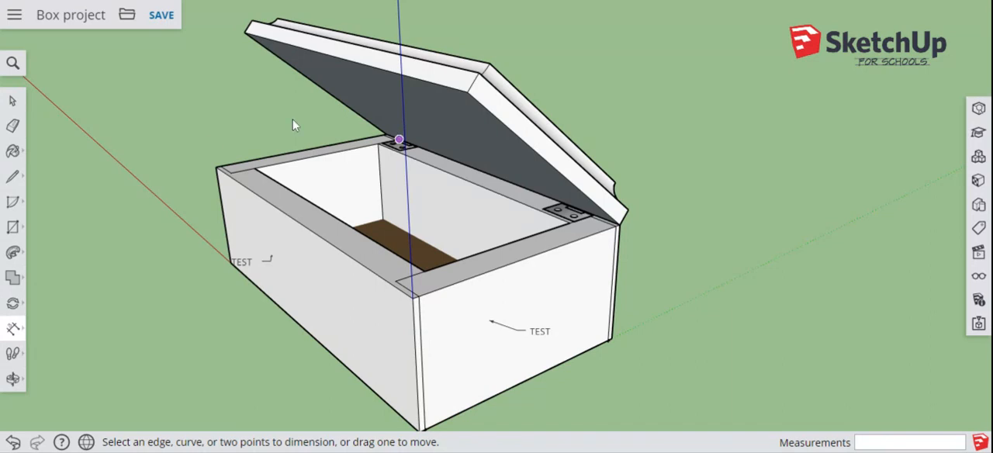
pyautogui.click(227, 231)
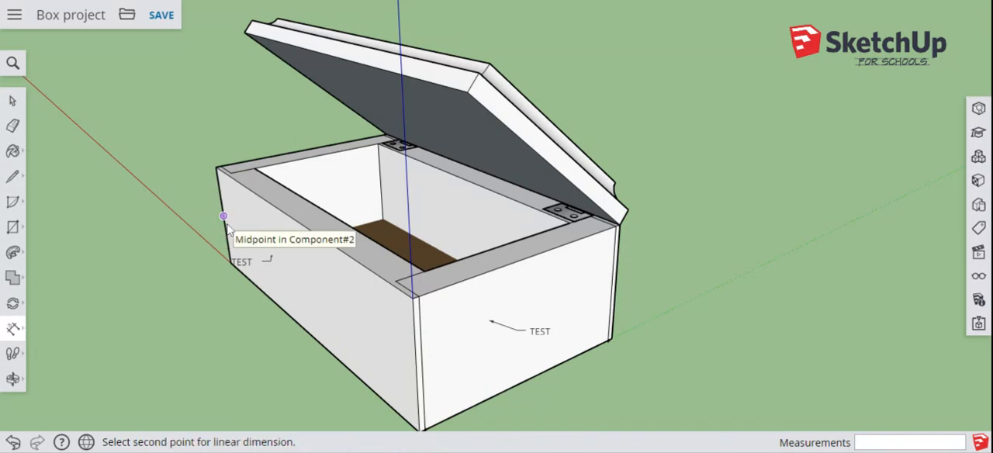
pyautogui.press('Escape')
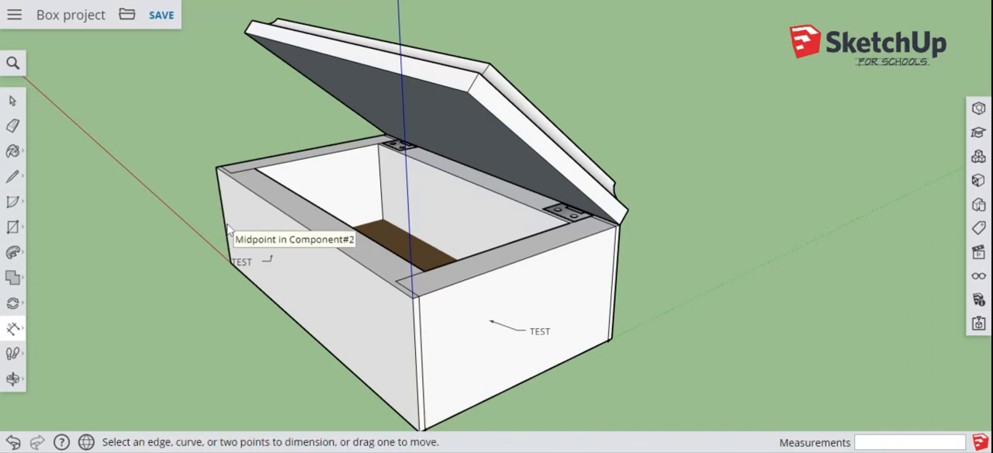
# Step: Explode the box body component into loose geometry and clear the selection
pyautogui.click(18, 108)
pyautogui.click(263, 301)
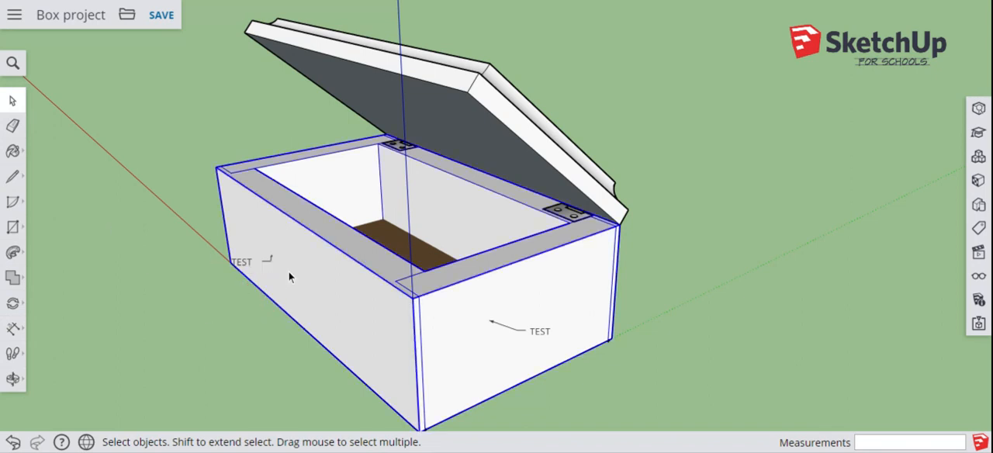
pyautogui.rightClick(332, 314)
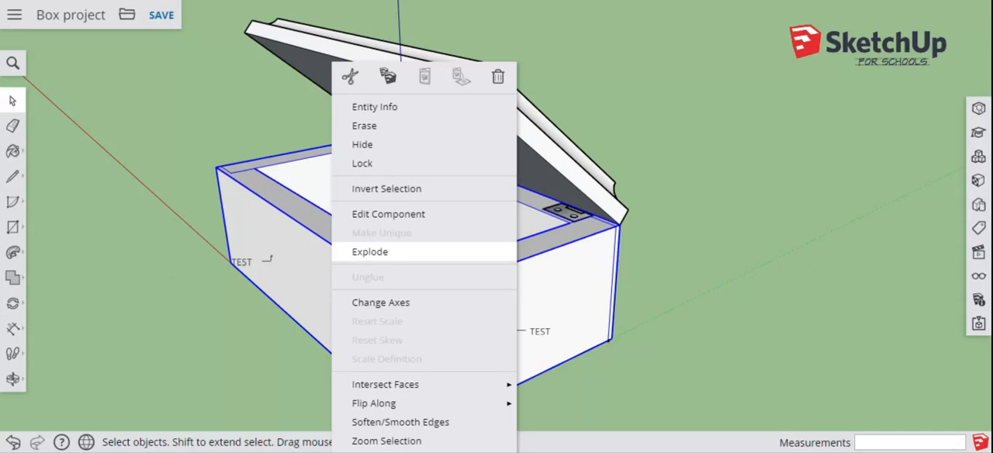
pyautogui.click(370, 252)
pyautogui.click(94, 276)
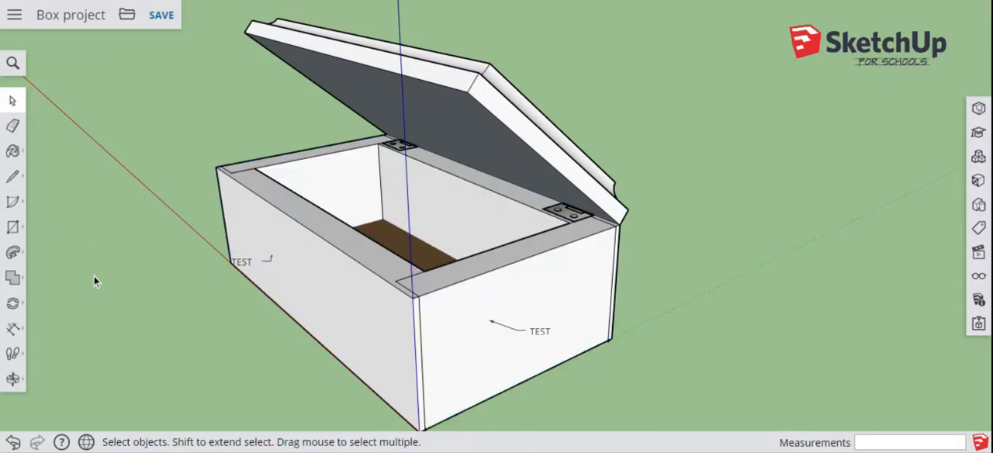
pyautogui.click(12, 329)
pyautogui.click(73, 284)
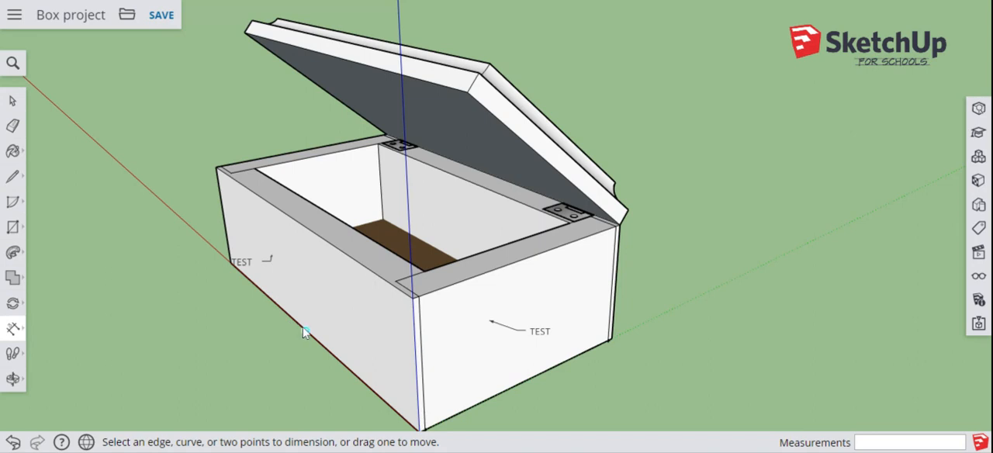
pyautogui.click(230, 263)
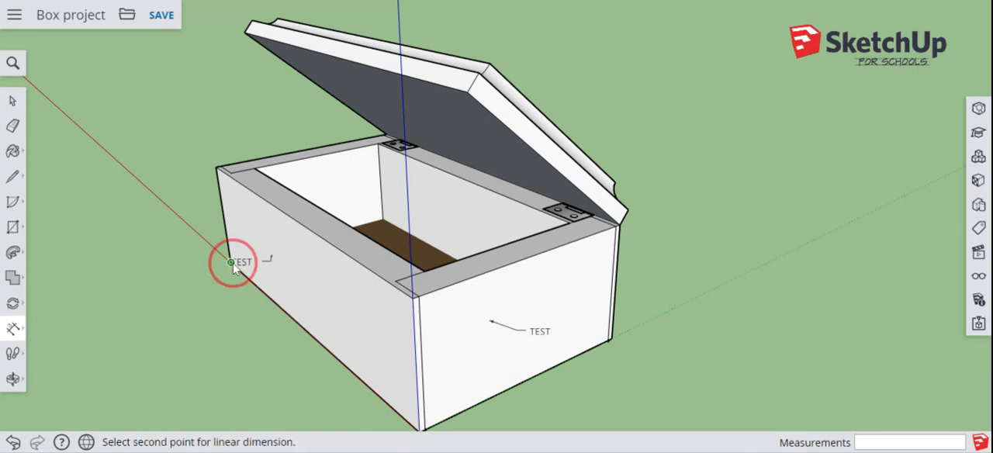
pyautogui.click(416, 435)
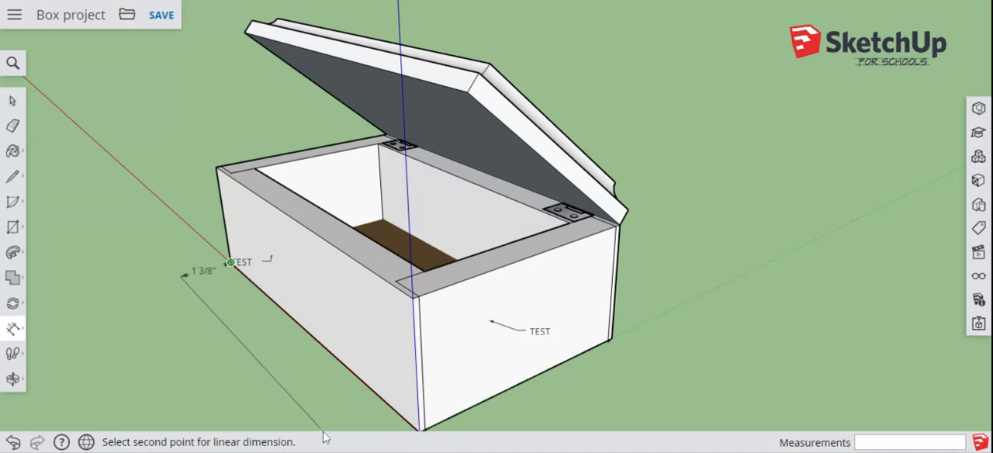
pyautogui.press('Escape')
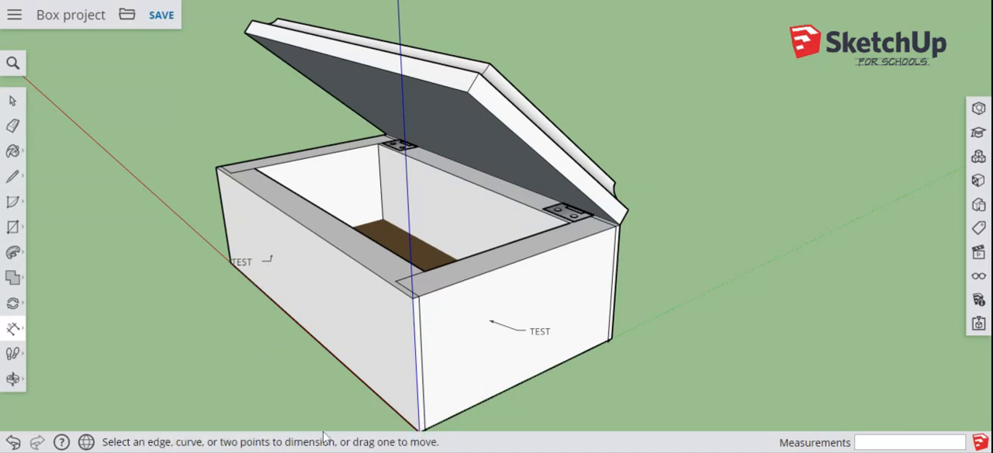
# Step: Dimension the bottom edges of the box's short end and long side, placing both dimensions outside the box
pyautogui.click(28, 375)
pyautogui.click(67, 350)
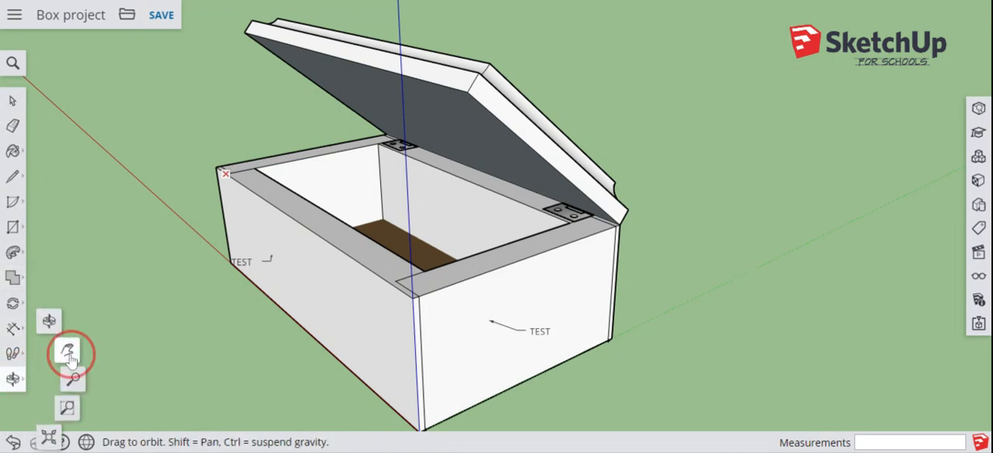
pyautogui.moveTo(193, 336); pyautogui.dragTo(172, 303)
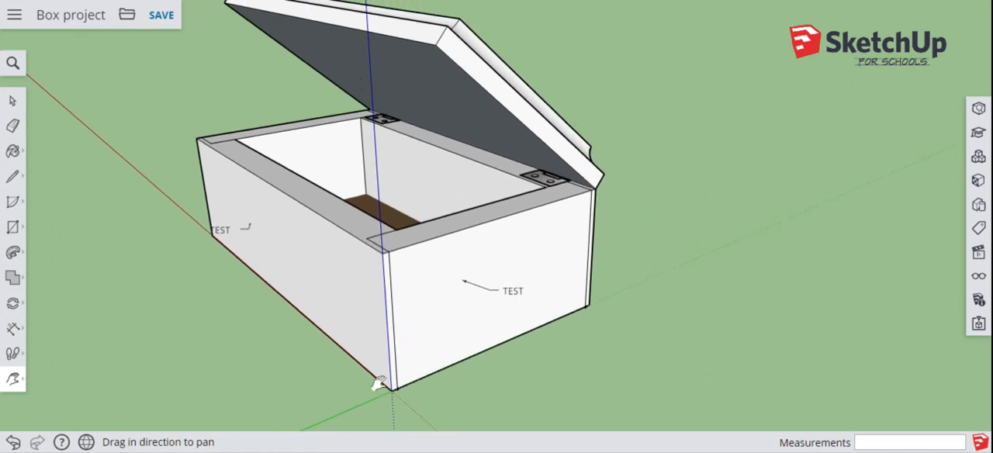
pyautogui.click(14, 334)
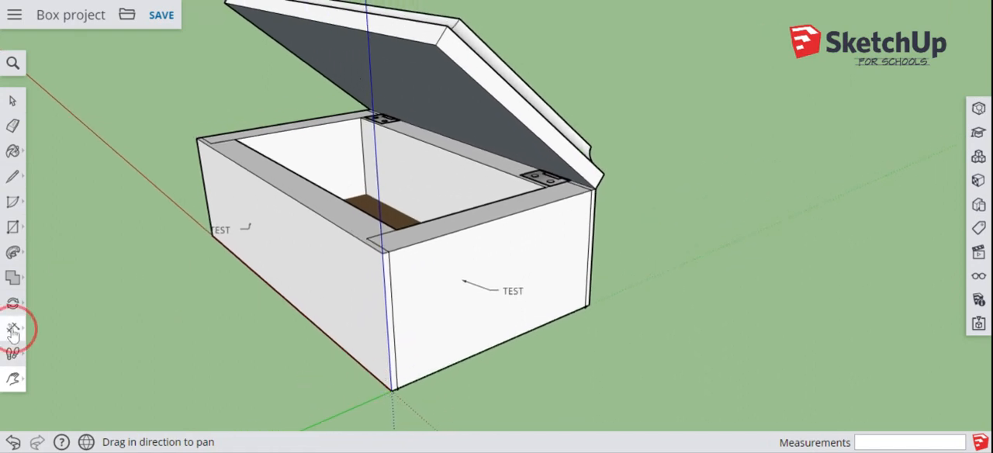
pyautogui.click(69, 287)
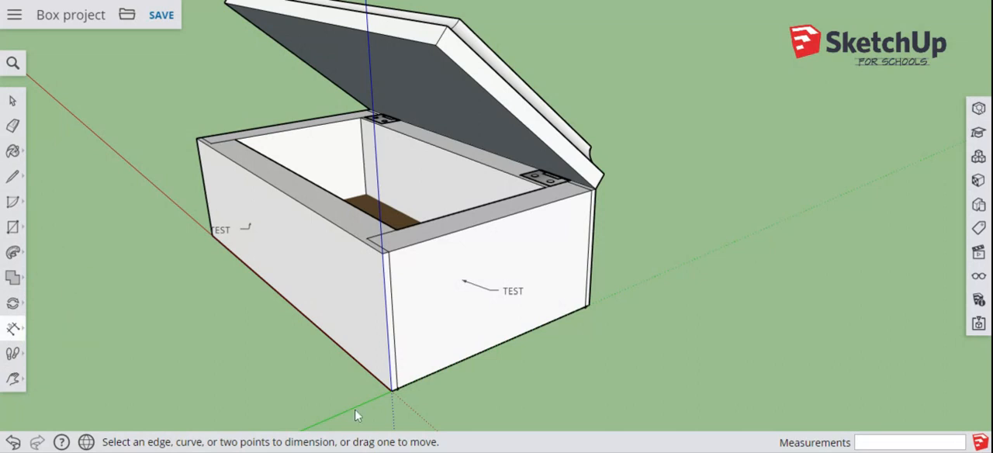
pyautogui.click(392, 390)
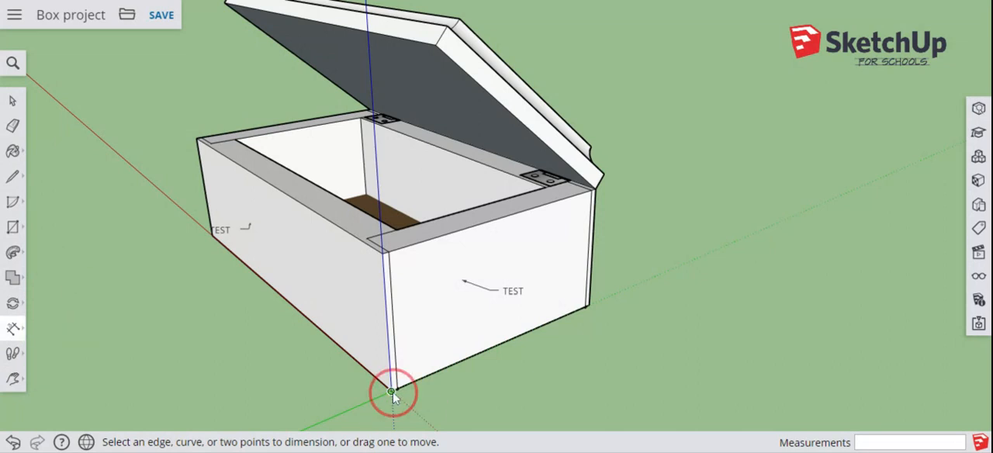
pyautogui.click(593, 303)
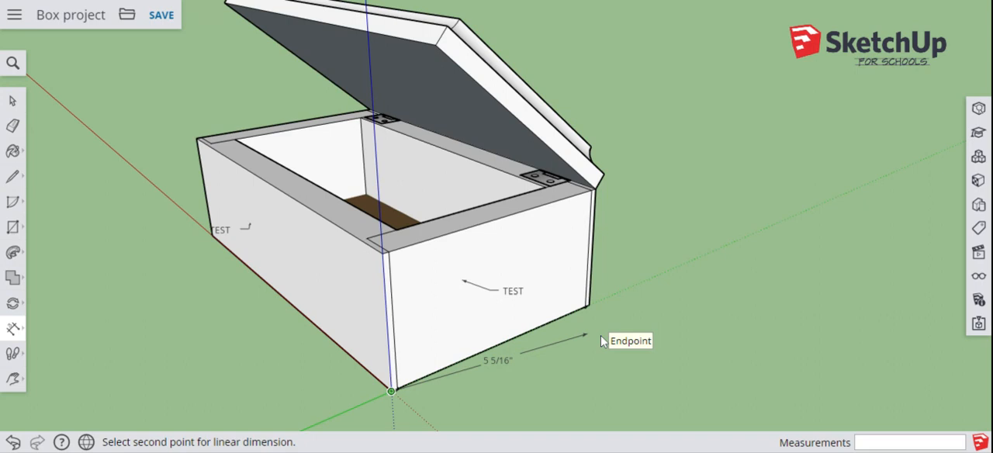
pyautogui.click(589, 305)
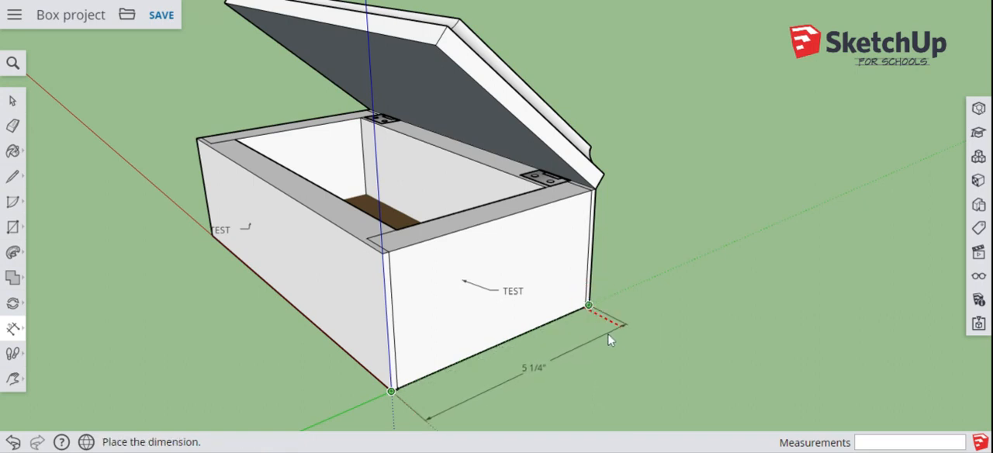
pyautogui.click(609, 339)
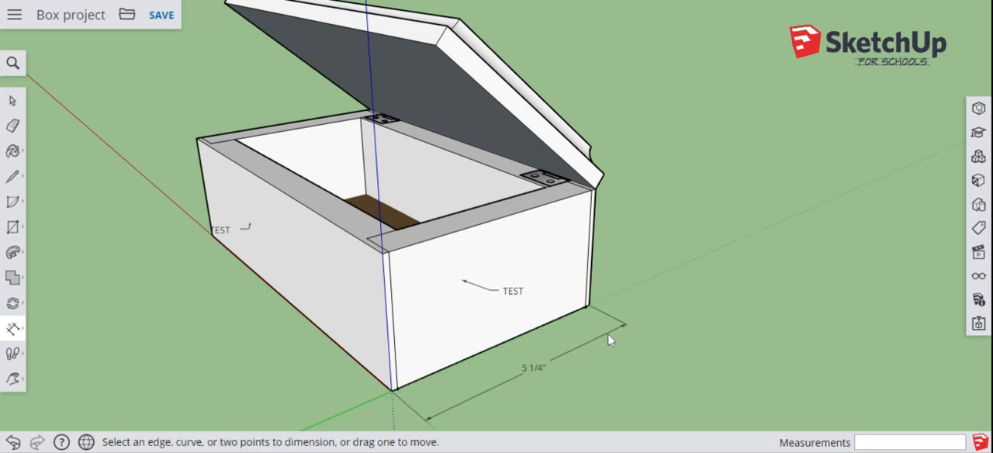
pyautogui.click(308, 324)
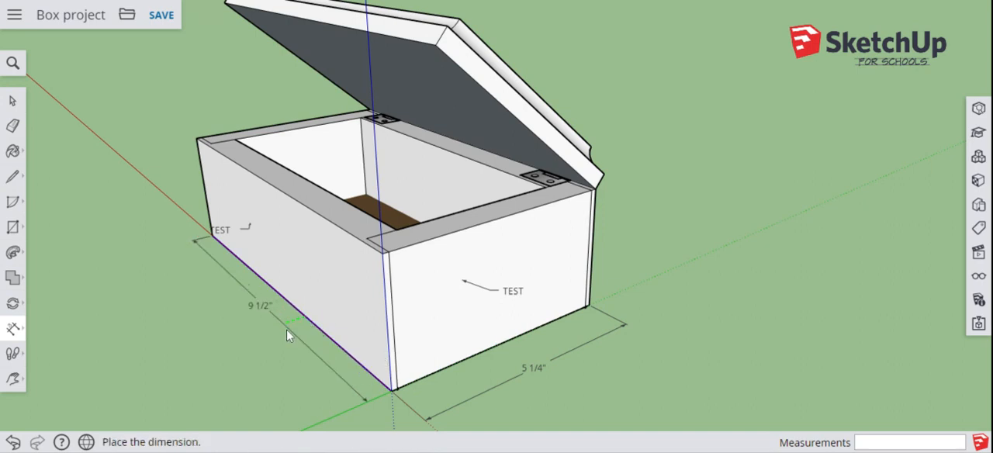
pyautogui.click(272, 349)
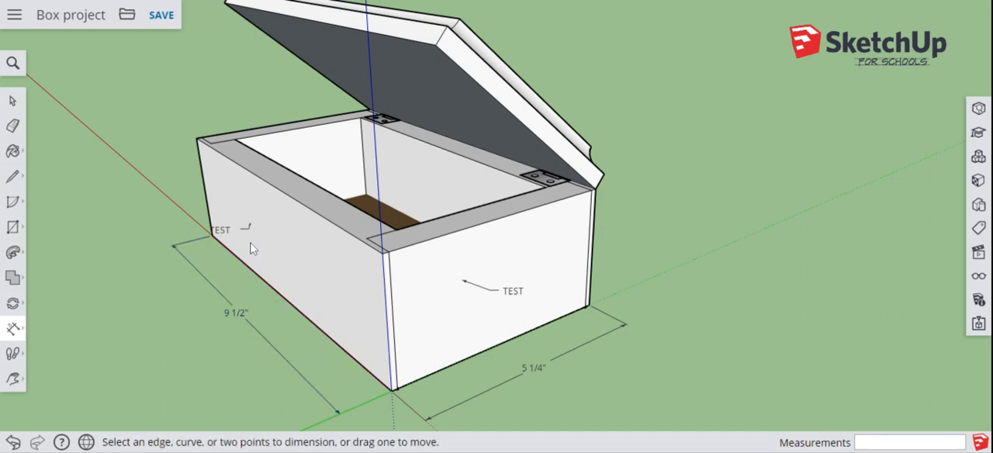
# Step: Dimension the box's height along the vertical edge at the far end of the long side, and save the project
pyautogui.click(204, 188)
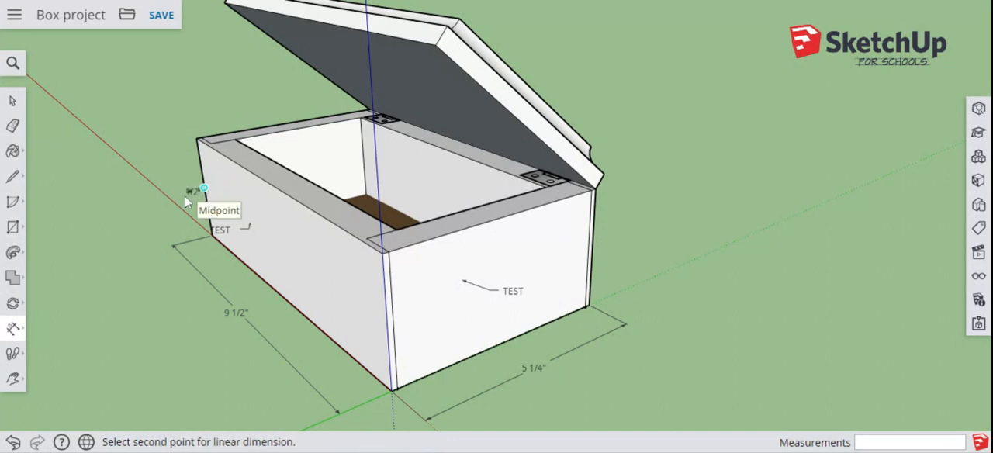
pyautogui.press('Escape')
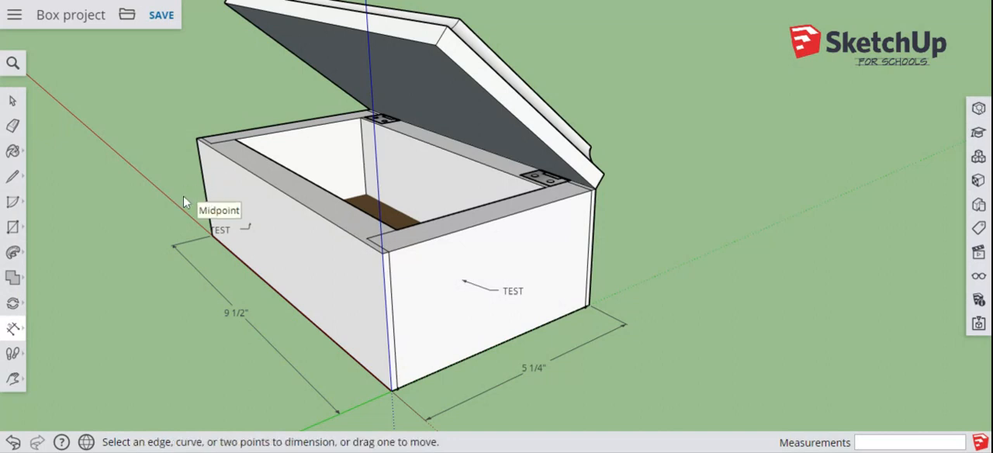
pyautogui.click(199, 157)
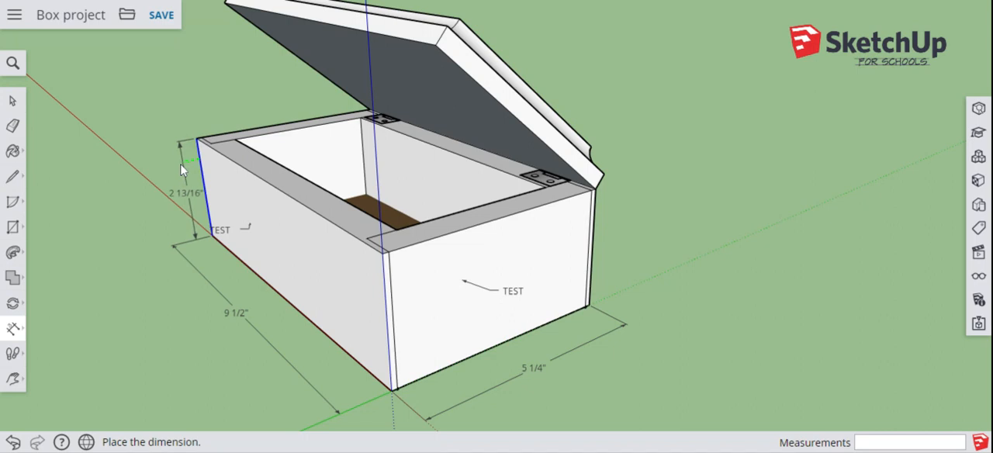
pyautogui.click(174, 164)
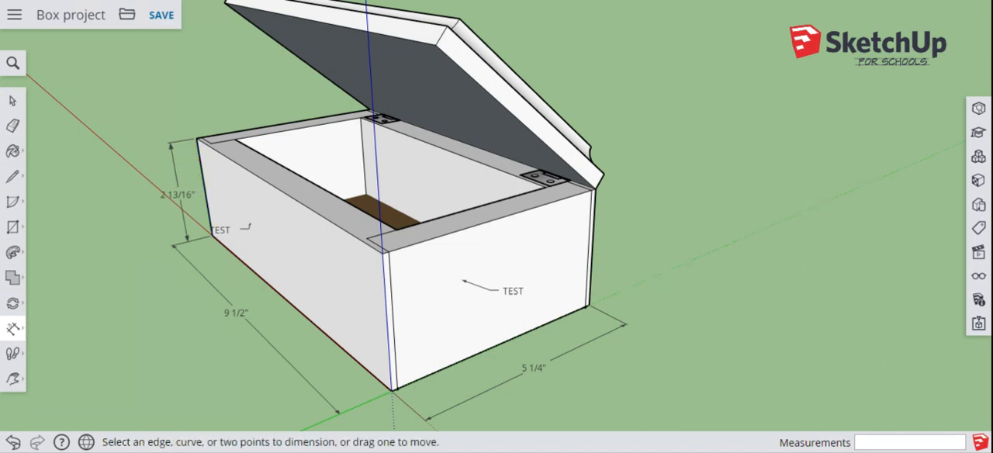
pyautogui.click(162, 15)
# Step: Examine the dimensioned box, its hinges and the open lid from the opposite end of the long side
pyautogui.click(13, 378)
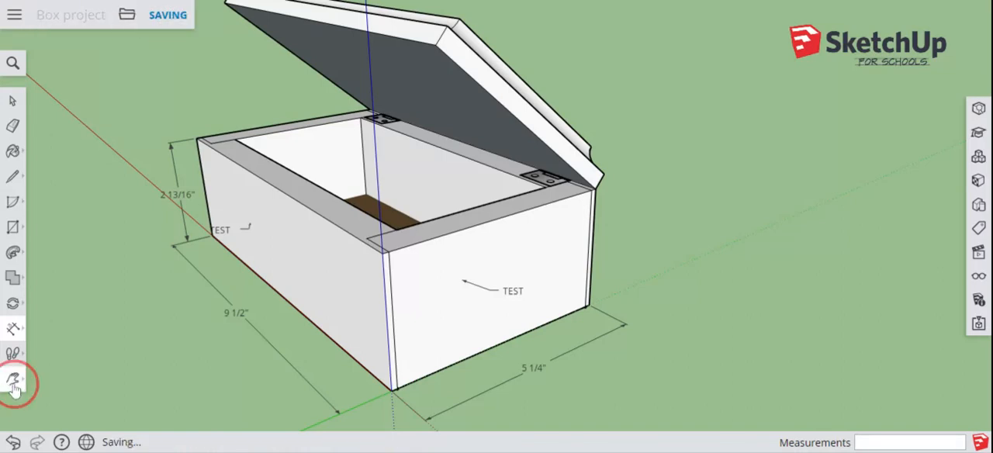
pyautogui.moveTo(181, 331); pyautogui.dragTo(239, 364)
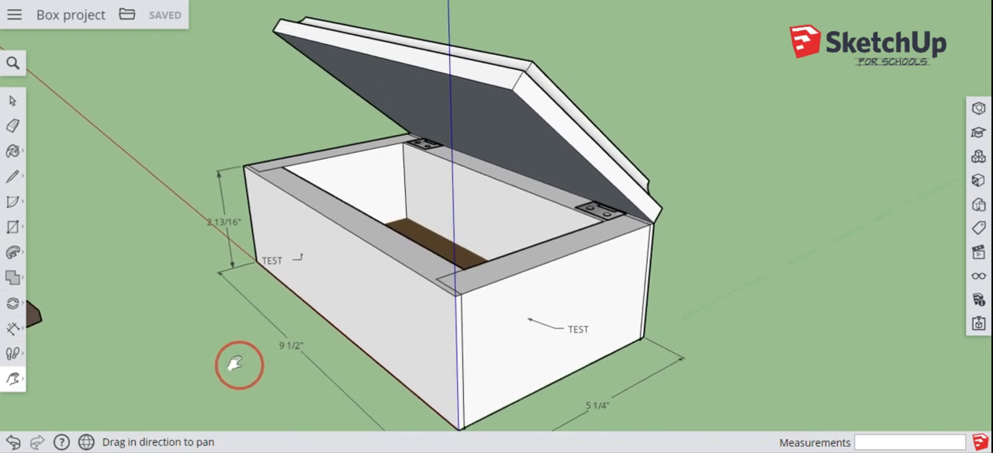
pyautogui.click(13, 378)
pyautogui.click(49, 321)
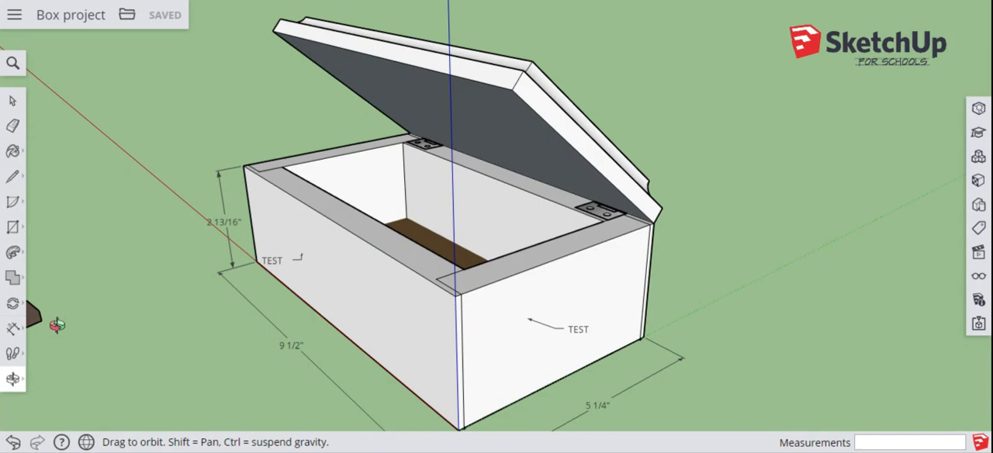
pyautogui.moveTo(141, 348); pyautogui.dragTo(577, 382)
pyautogui.keyDown('shift'); pyautogui.moveTo(208, 331); pyautogui.dragTo(155, 306); pyautogui.keyUp('shift')
pyautogui.scroll(-1, 155, 308)
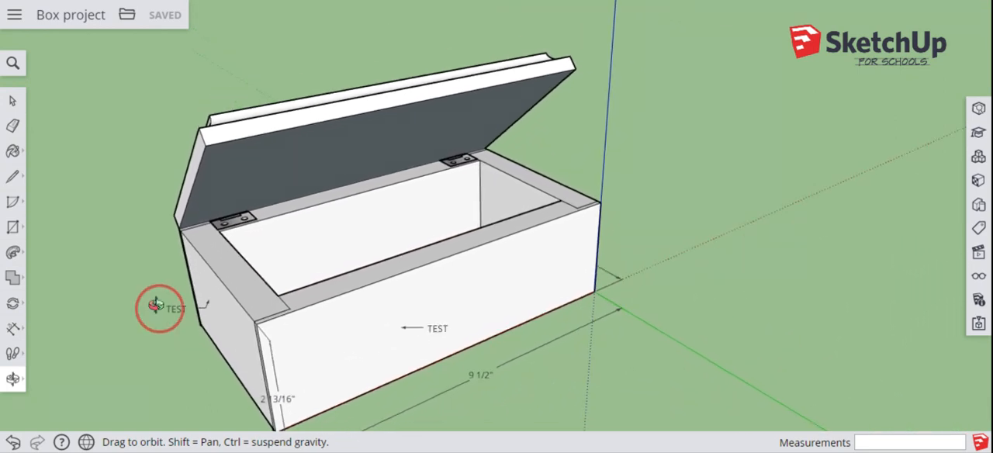
pyautogui.scroll(-3, 155, 304)
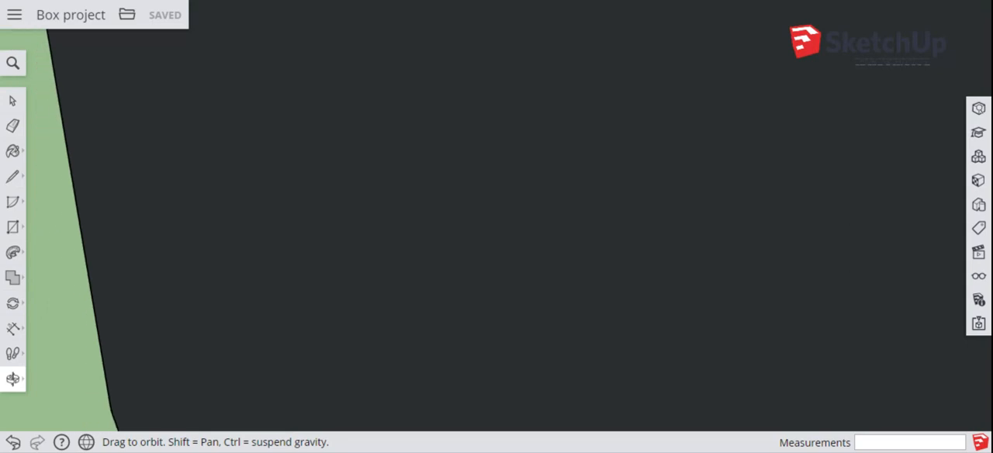
pyautogui.scroll(3, 155, 305)
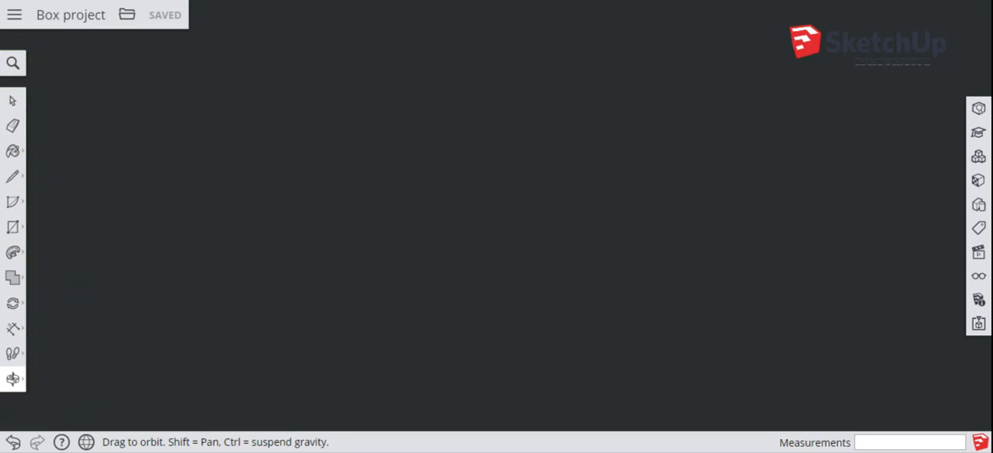
pyautogui.scroll(-8, 155, 293)
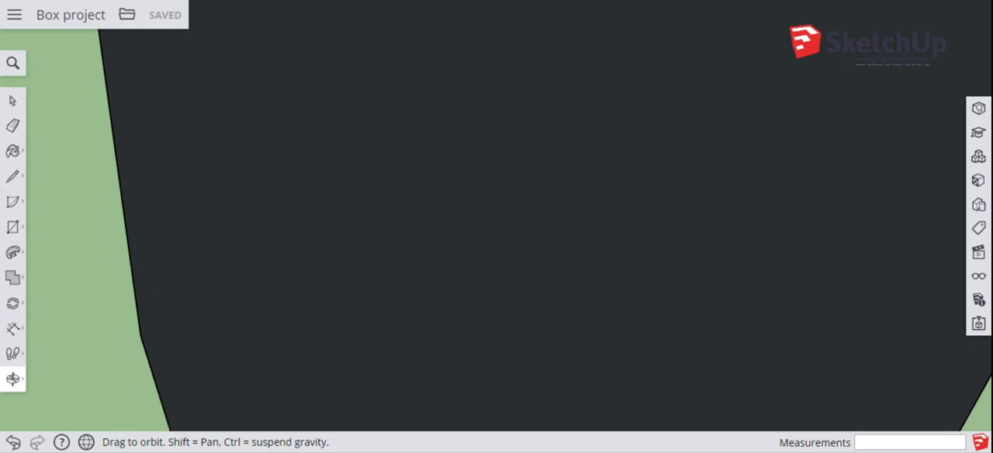
pyautogui.scroll(-6, 155, 293)
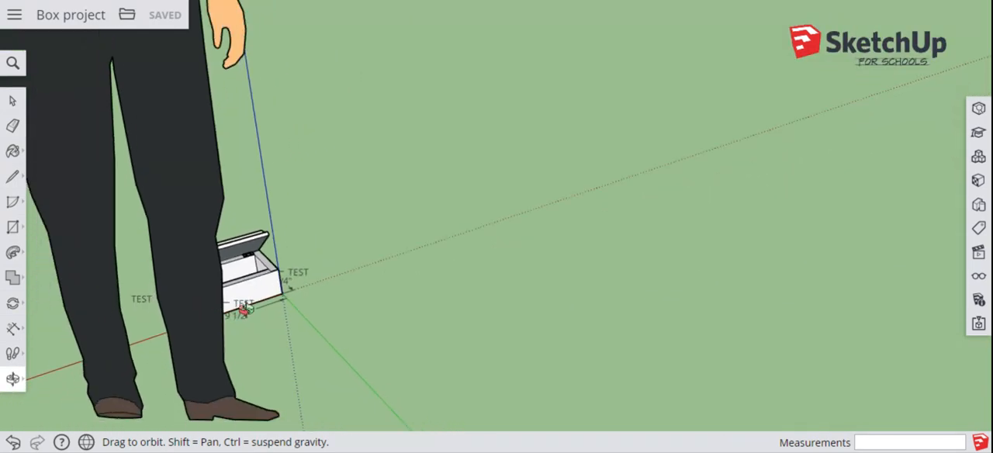
pyautogui.scroll(8, 245, 309)
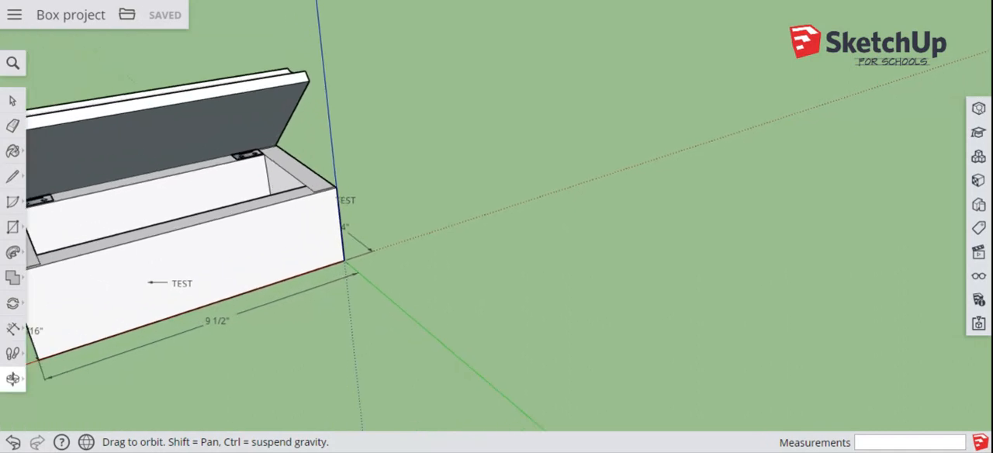
pyautogui.scroll(2, 240, 293)
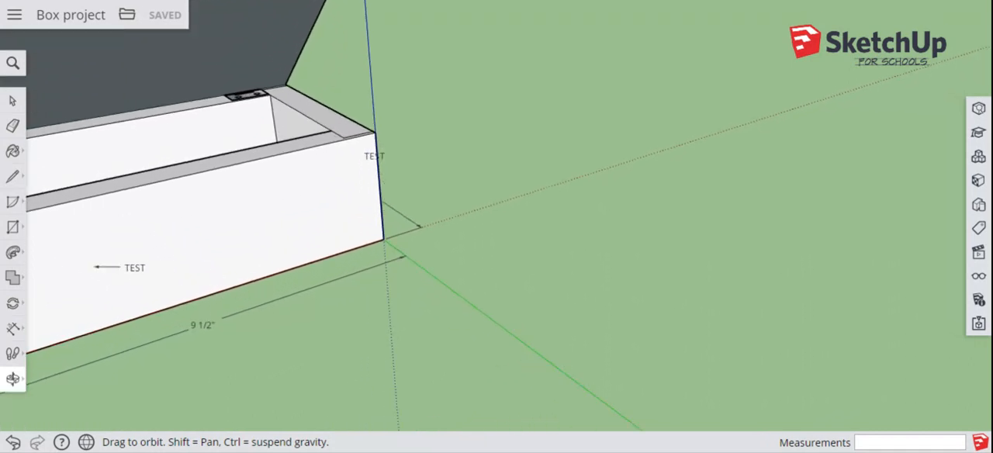
pyautogui.moveTo(373, 305); pyautogui.dragTo(464, 346)
pyautogui.scroll(2, 461, 344)
pyautogui.click(461, 344)
pyautogui.scroll(-2, 459, 343)
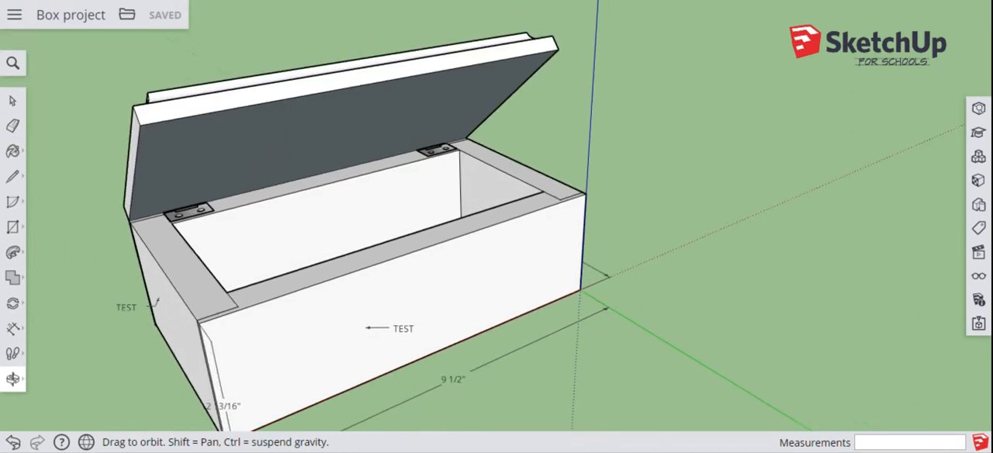
pyautogui.scroll(-1, 438, 337)
pyautogui.moveTo(443, 334); pyautogui.dragTo(450, 296)
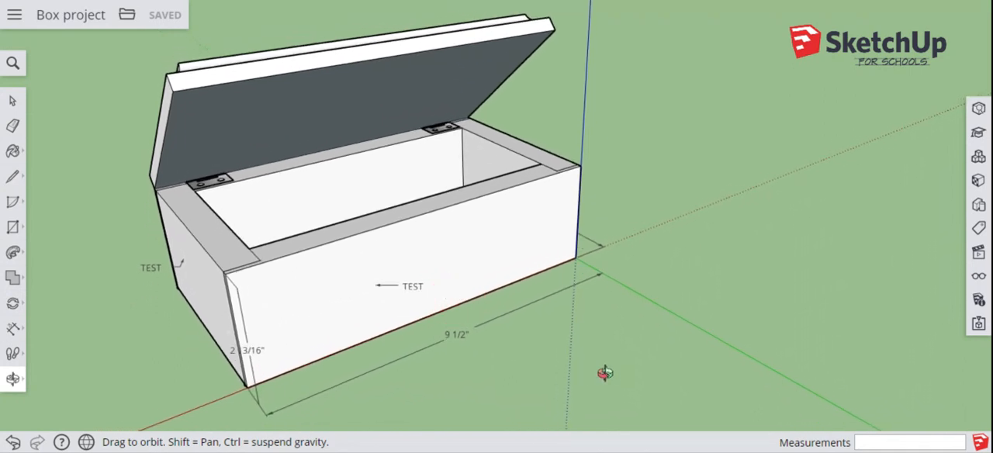